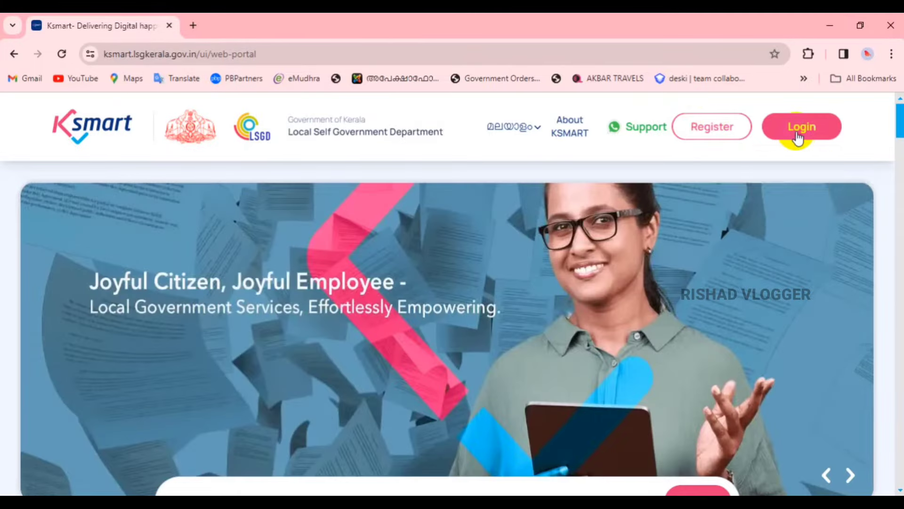
Step: Start a citizen login with the registered phone number and request the OTP
left_click(797, 137)
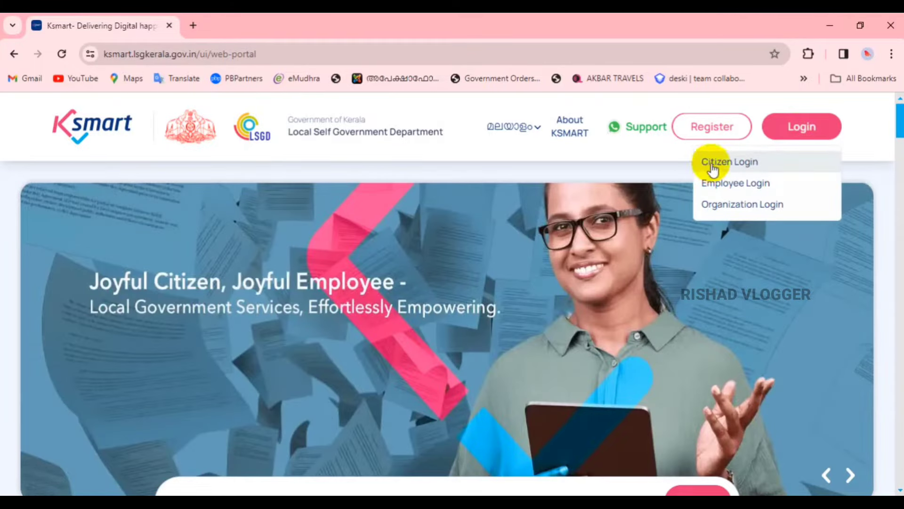
left_click(753, 163)
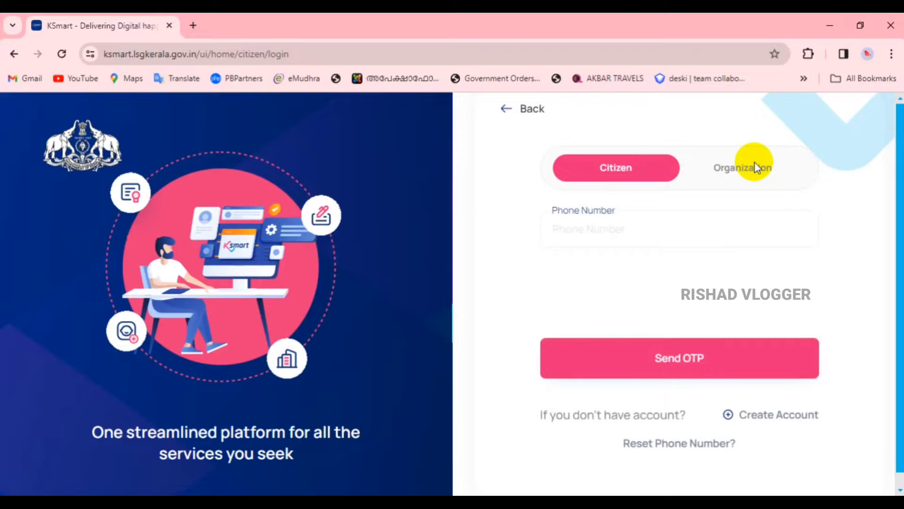
left_click(679, 231)
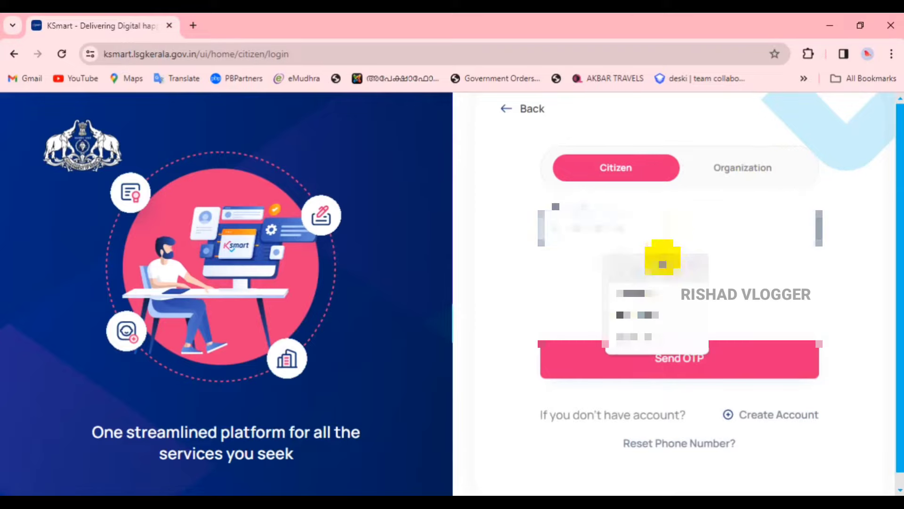
left_click(650, 270)
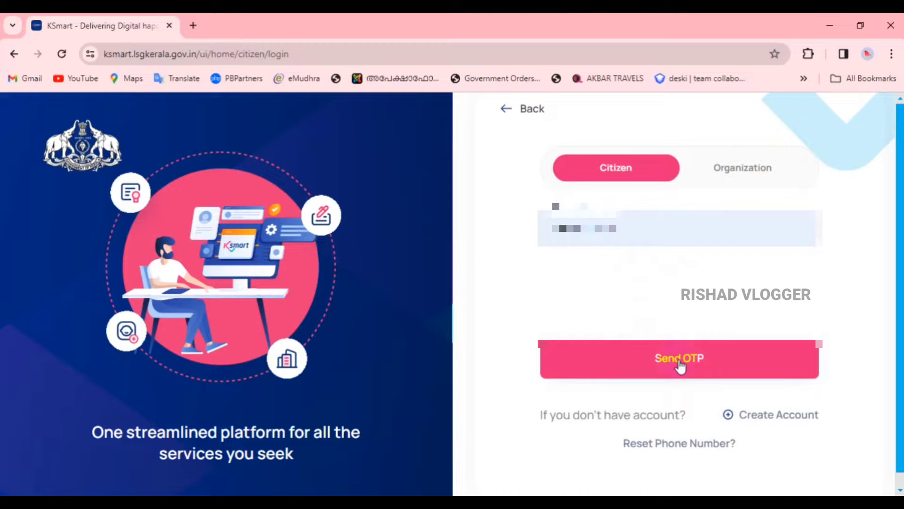
left_click(680, 360)
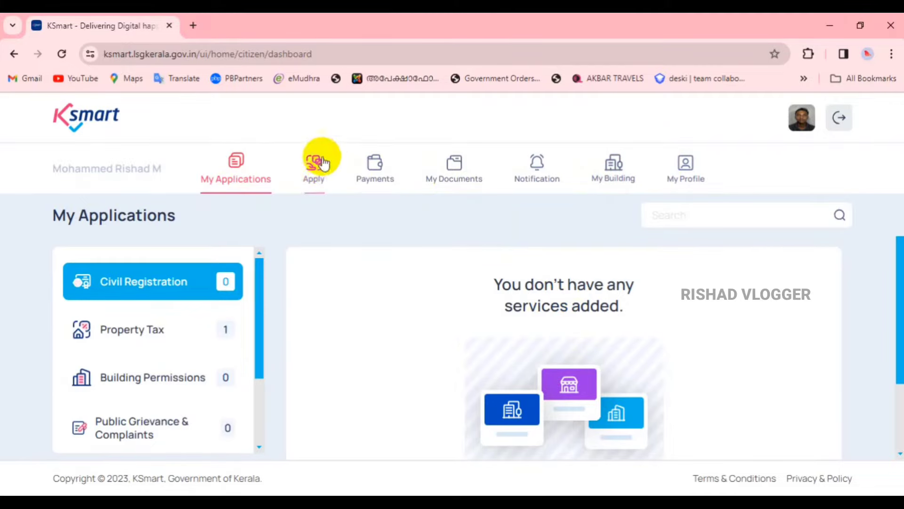
Step: Begin a new application and show the License Service category
left_click(314, 172)
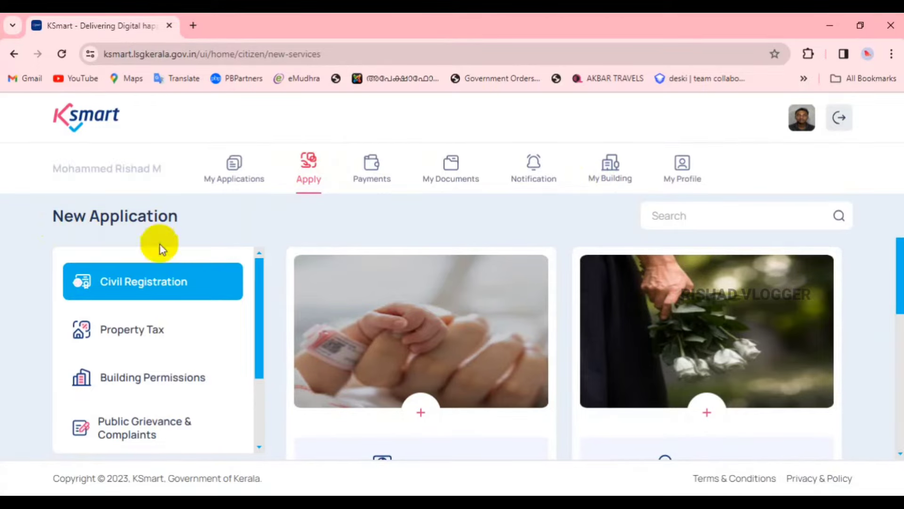
scroll(161, 281, "down", 2)
left_click(136, 379)
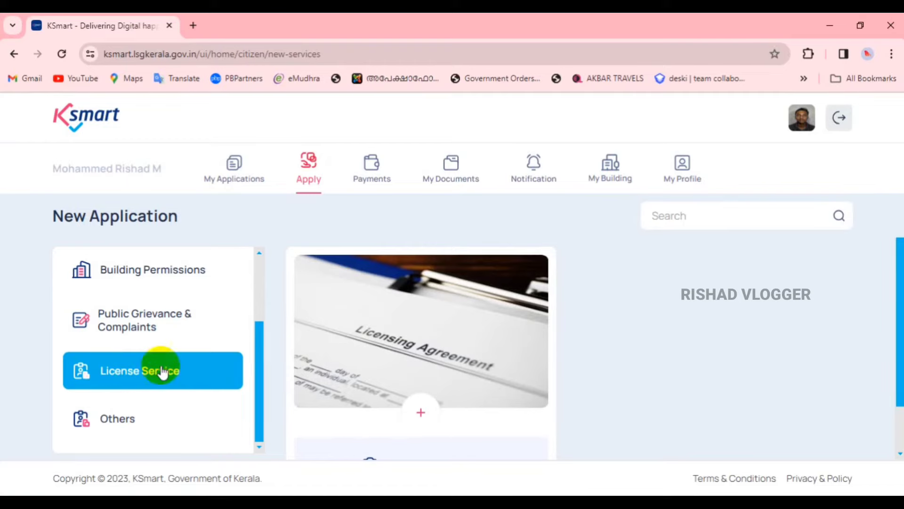
Step: Open the IFTE & OS License Renewal form from the IFTE & OS License services
scroll(474, 290, "down", 1)
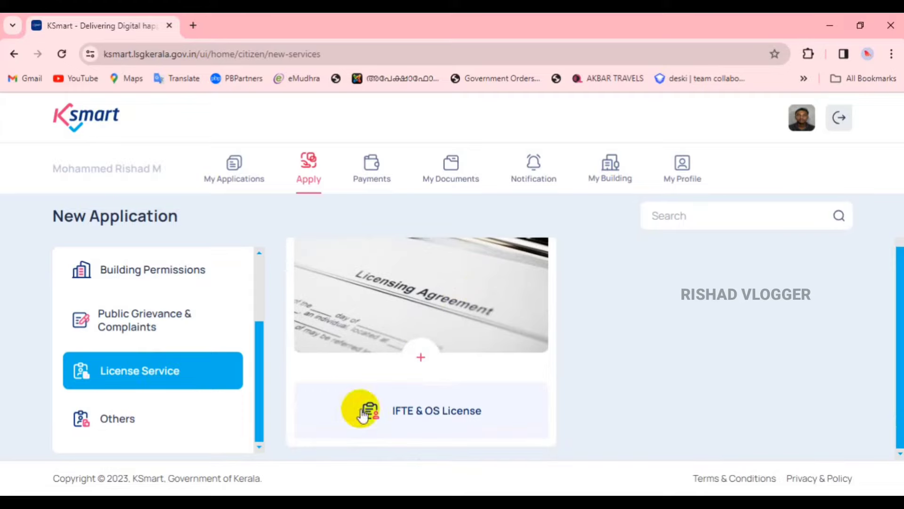
scroll(546, 337, "up", 1)
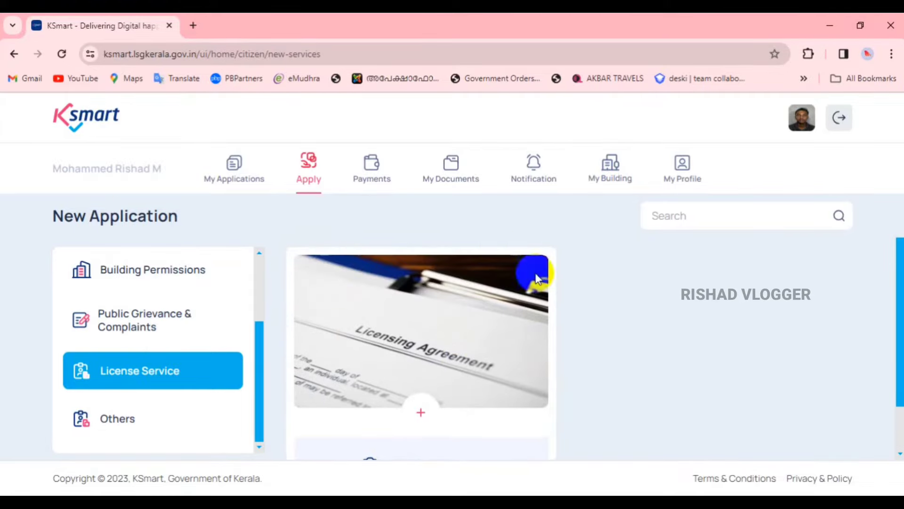
scroll(293, 316, "down", 1)
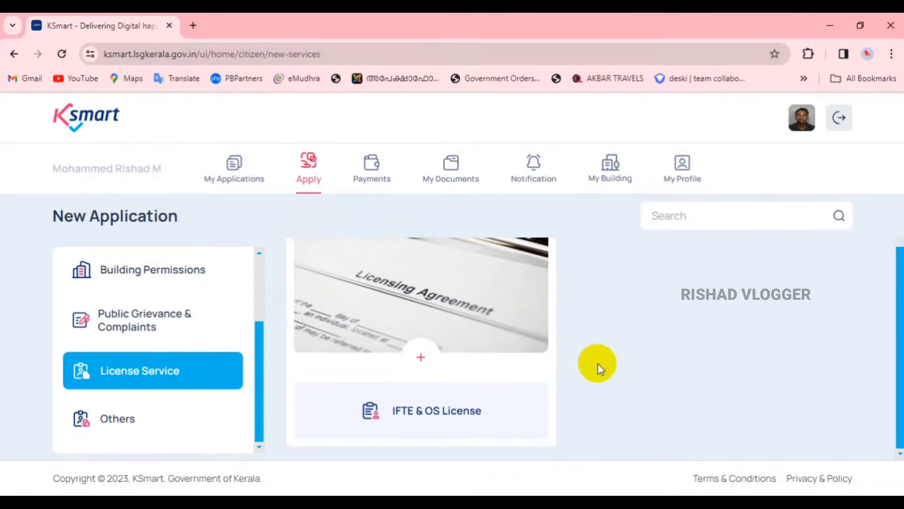
left_click(421, 359)
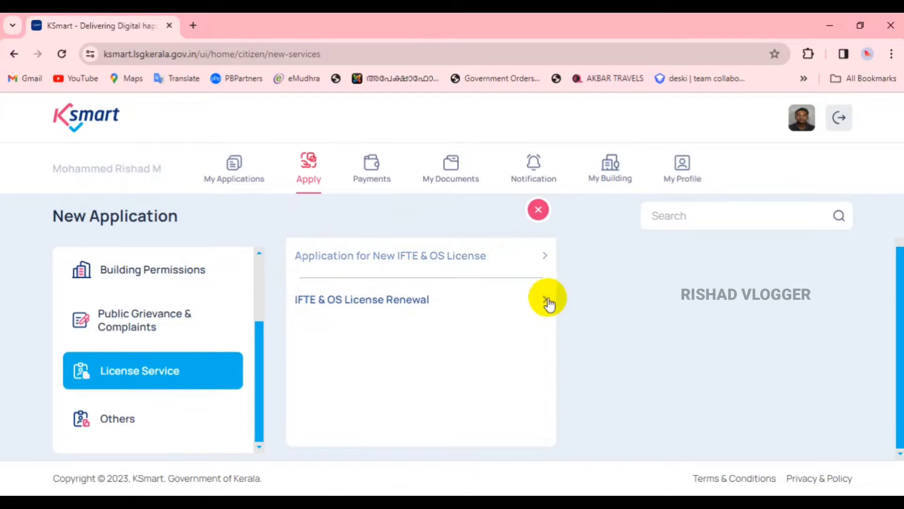
left_click(409, 300)
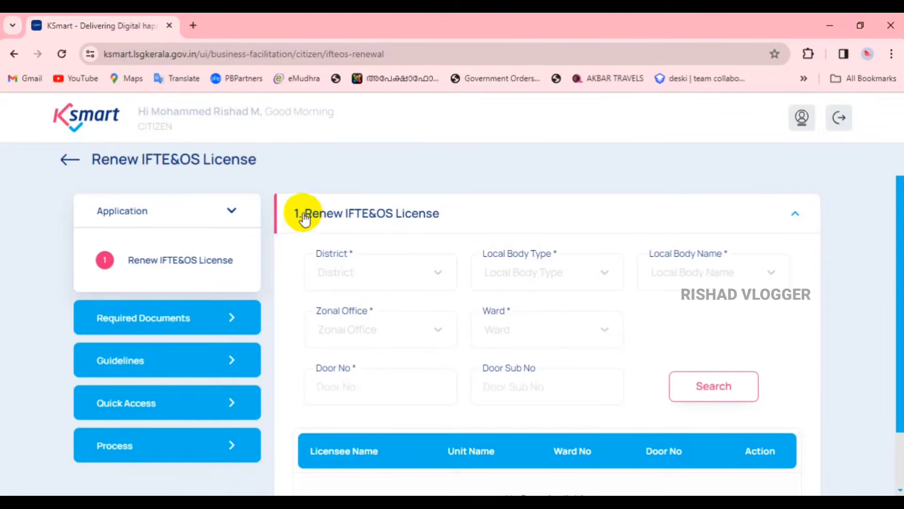
left_click(488, 212)
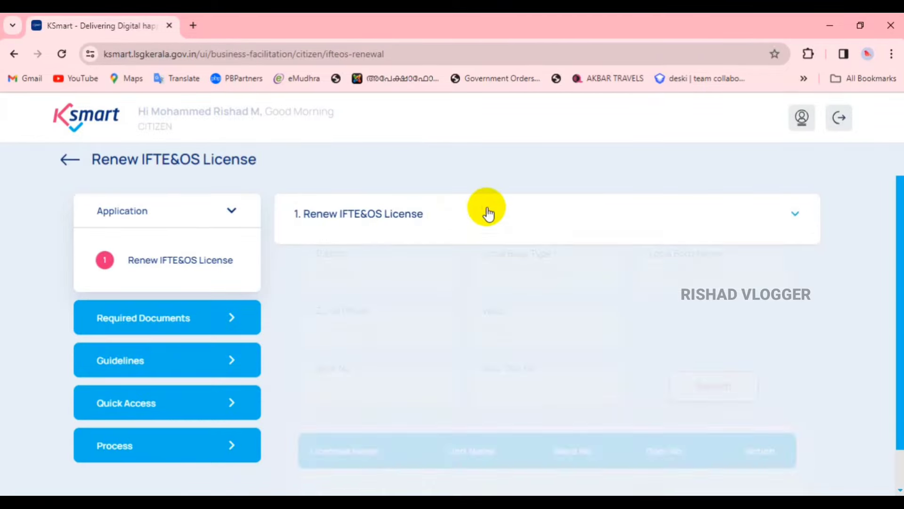
left_click(524, 224)
scroll(420, 275, "down", 2)
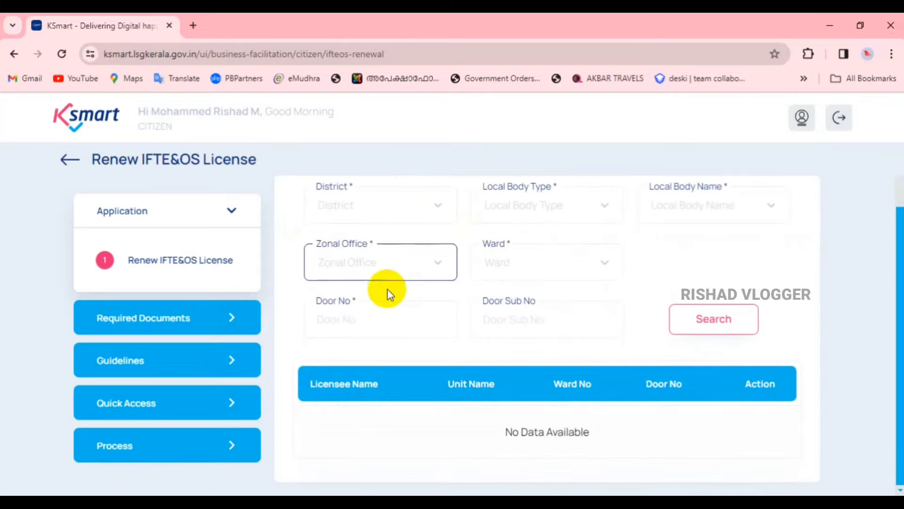
scroll(396, 283, "up", 2)
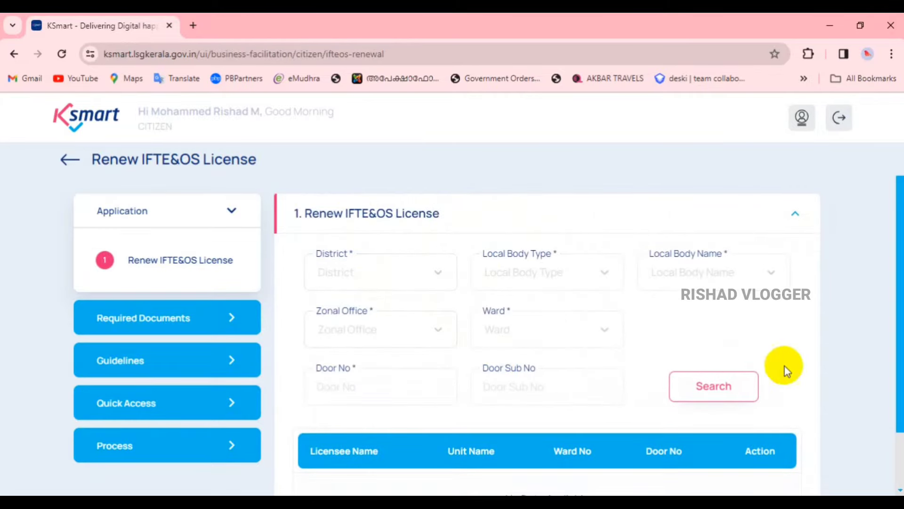
Step: Set the district to Malappuram and the local body type to Municipality
left_click(396, 266)
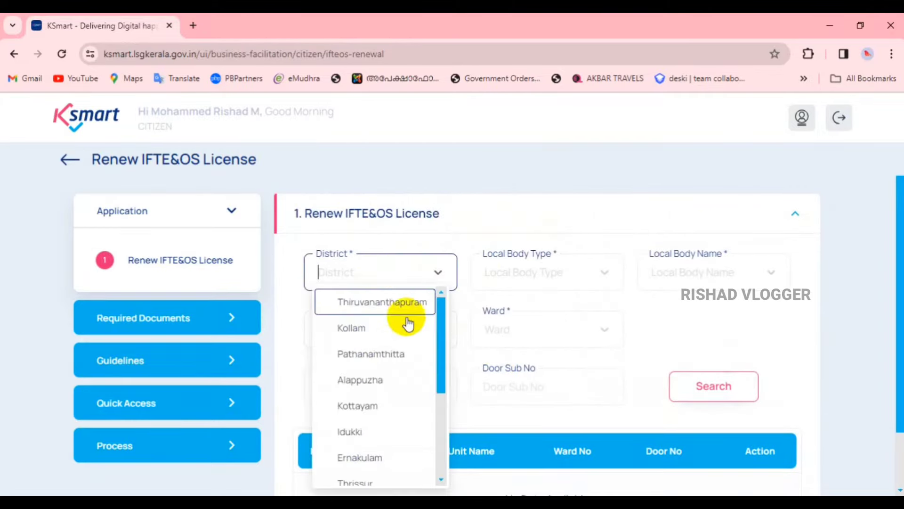
scroll(398, 413, "down", 3)
left_click(374, 369)
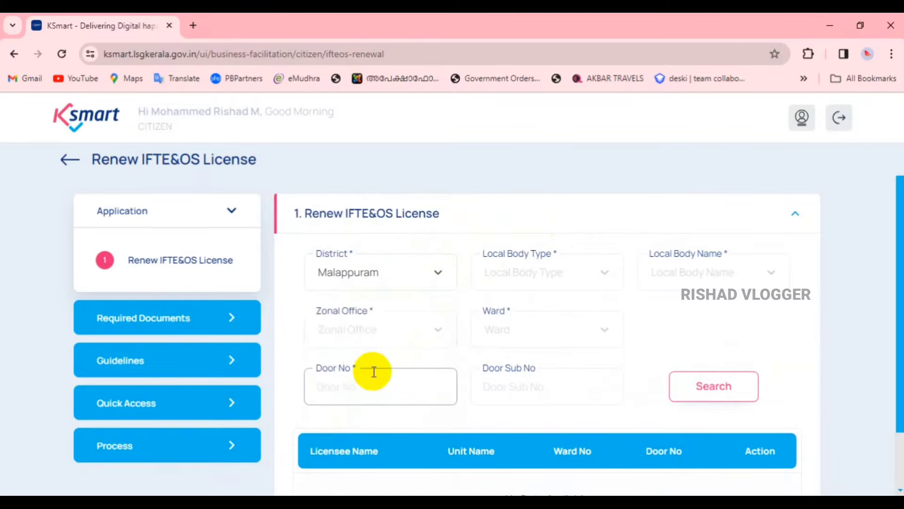
left_click(542, 276)
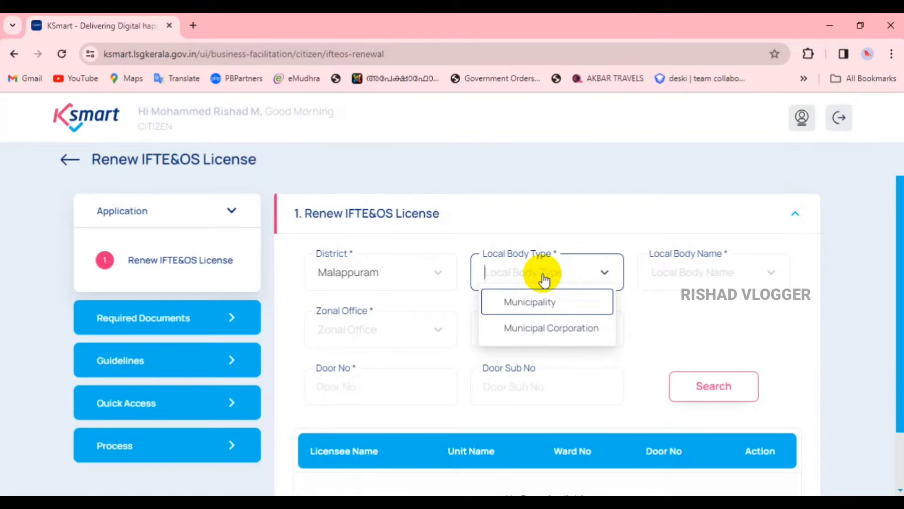
left_click(546, 304)
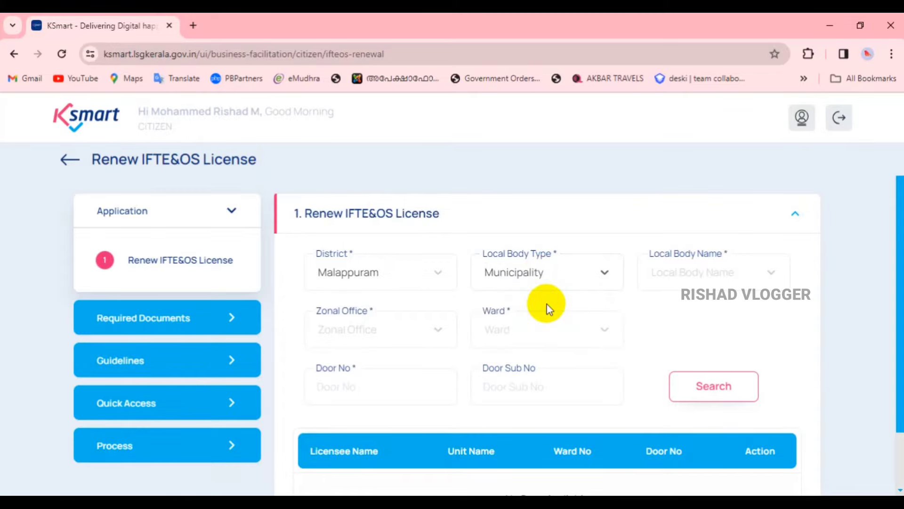
Step: Select Kottakkal as the local body, Main Office as the zonal office and 4 - Kottakkal Thazhe Angadi as the ward
left_click(716, 273)
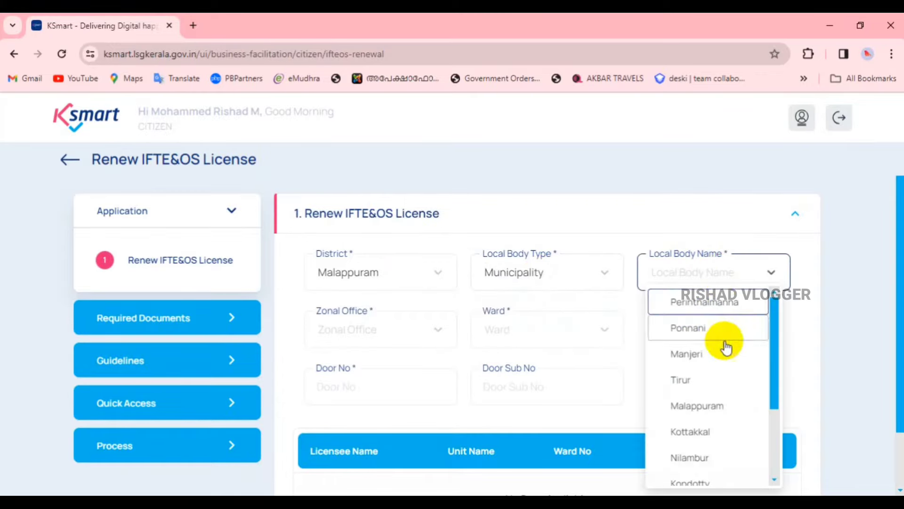
left_click(707, 432)
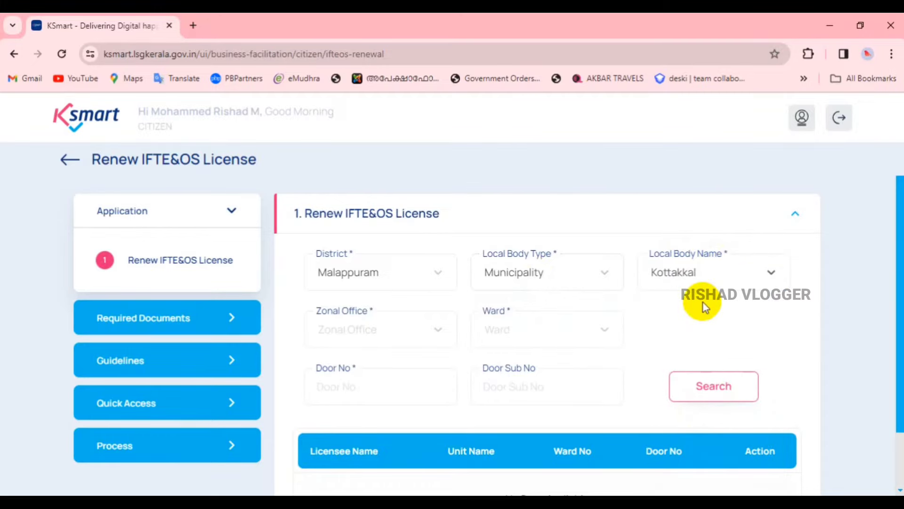
left_click(377, 329)
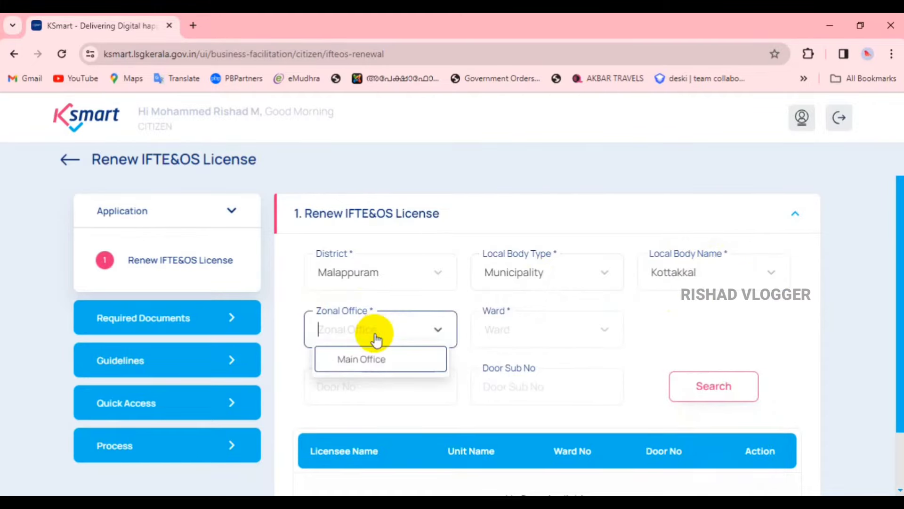
left_click(361, 361)
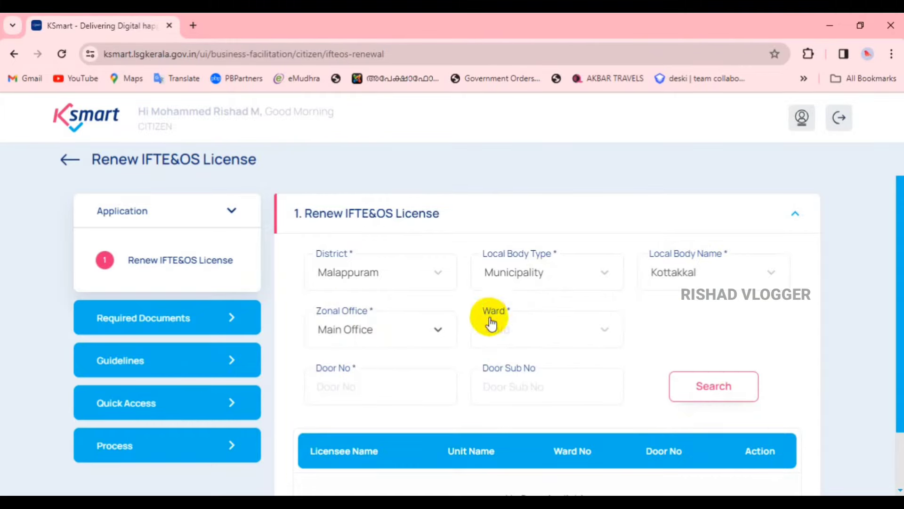
left_click(559, 332)
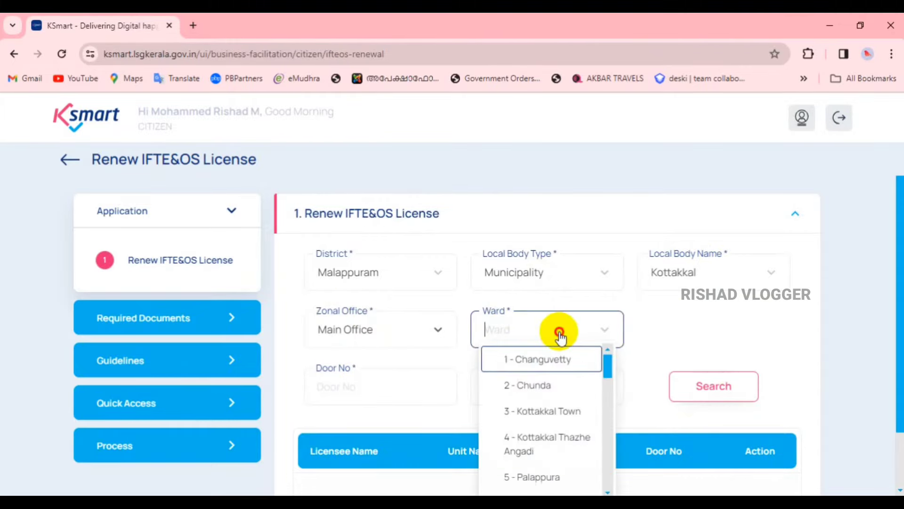
left_click(546, 443)
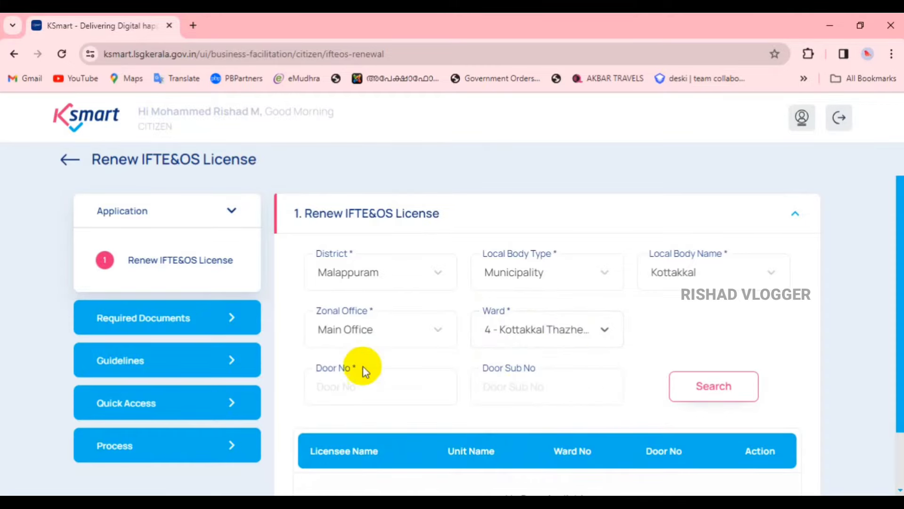
left_click(311, 371)
left_click(353, 390)
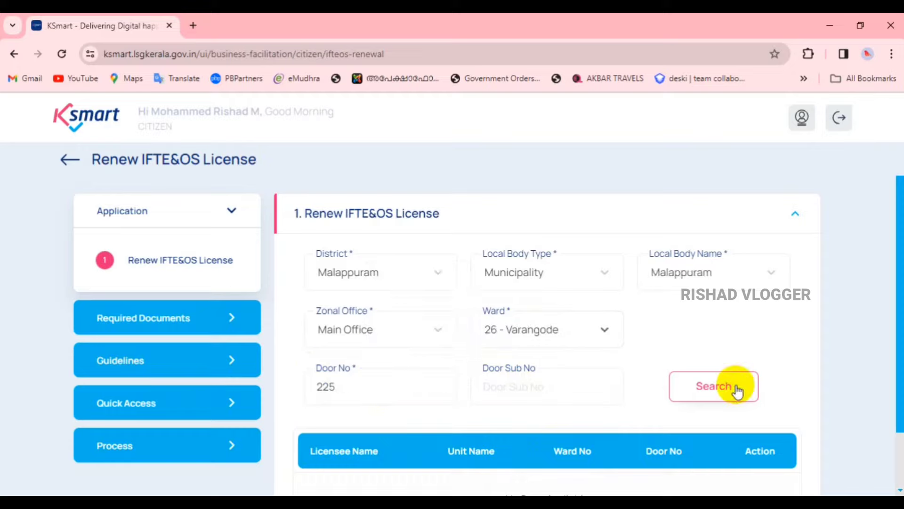
left_click(737, 389)
scroll(628, 378, "down", 2)
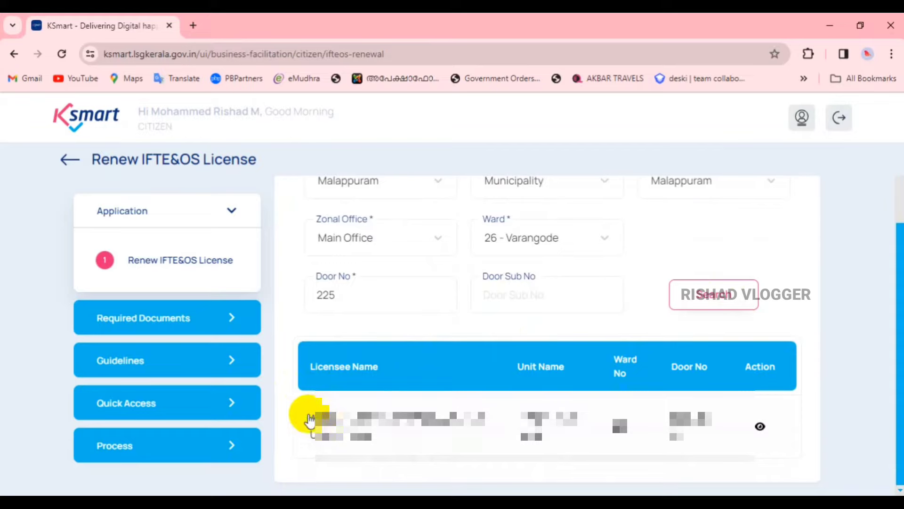
Step: Review the licensee, unit, ward and door columns of the search result and open that license record
left_click_drag(310, 419, 807, 434)
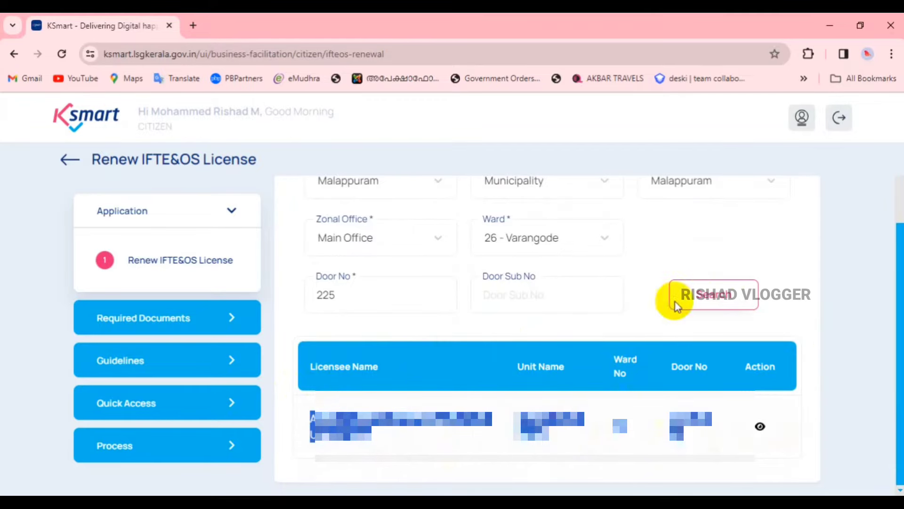
left_click(319, 367)
left_click_drag(520, 369, 578, 372)
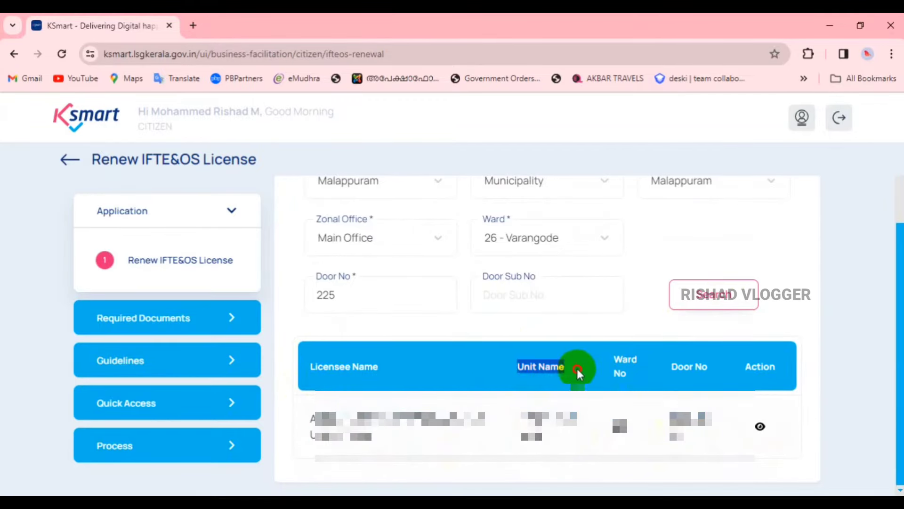
left_click(656, 368)
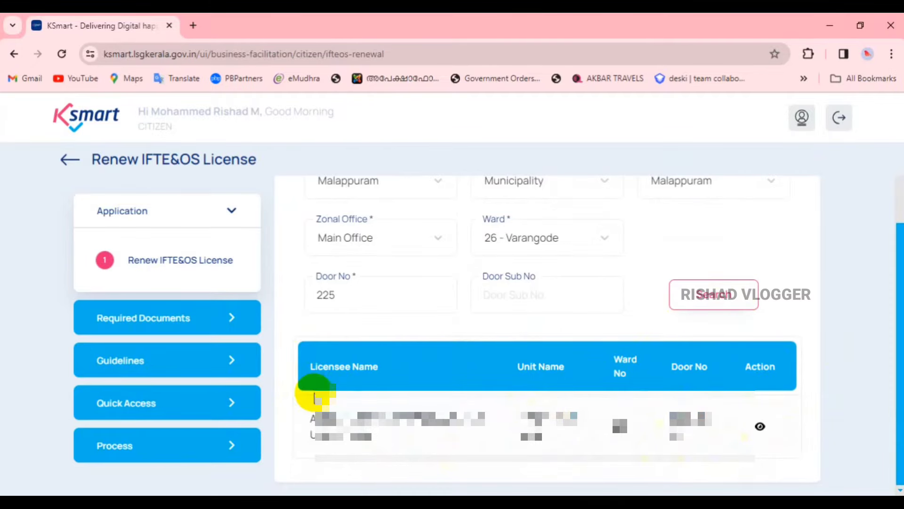
left_click_drag(719, 390, 798, 366)
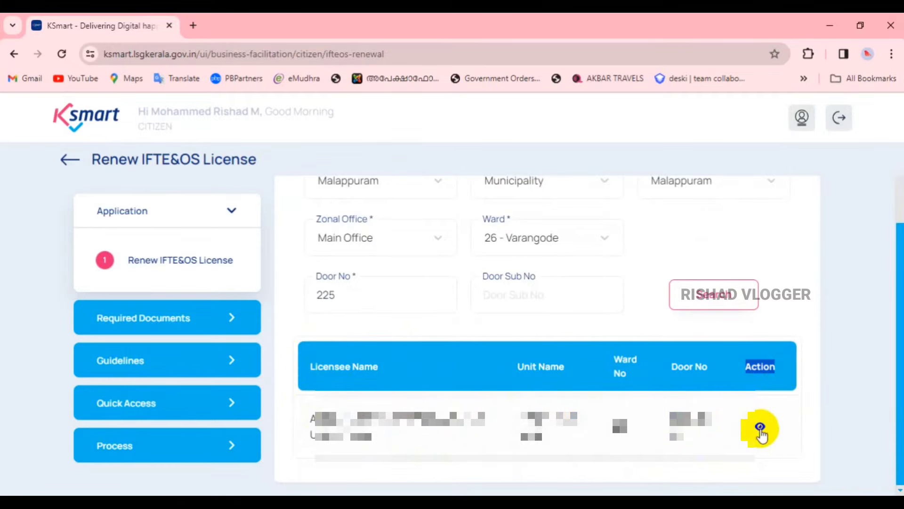
left_click(760, 429)
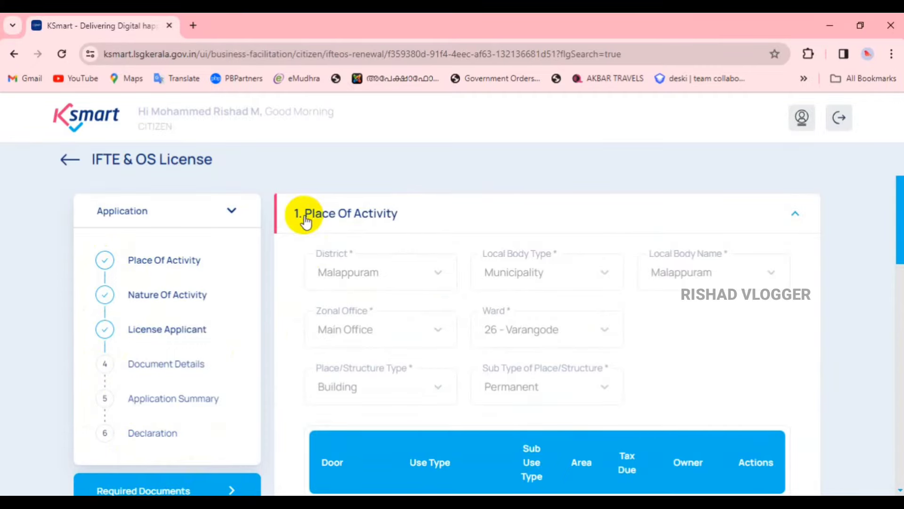
Step: Open the building details of door 226 from the place of activity table and mark the applicant as owner of the license place
scroll(570, 317, "down", 7)
scroll(547, 319, "up", 7)
scroll(578, 347, "down", 5)
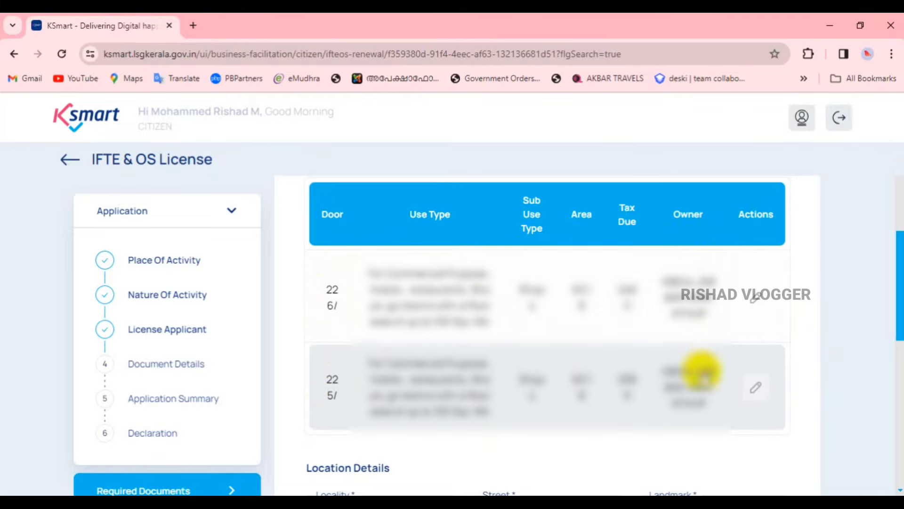
left_click(733, 212)
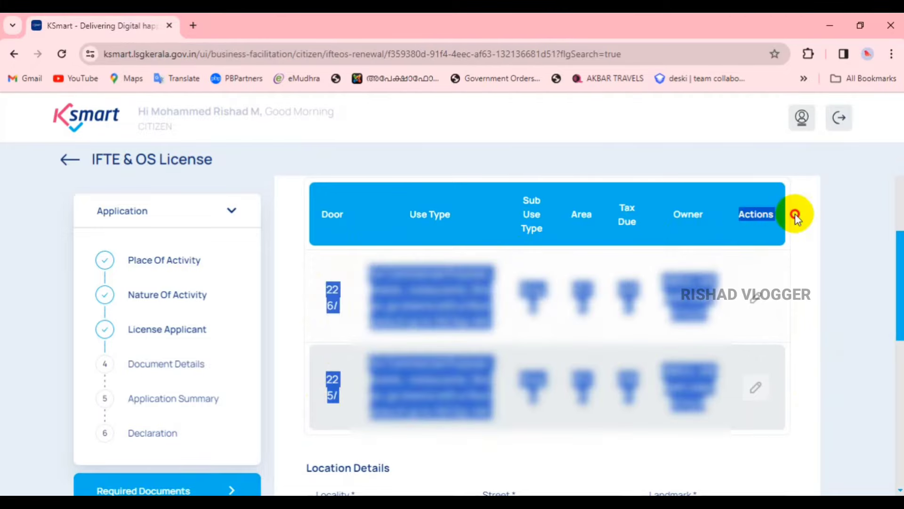
left_click(757, 299)
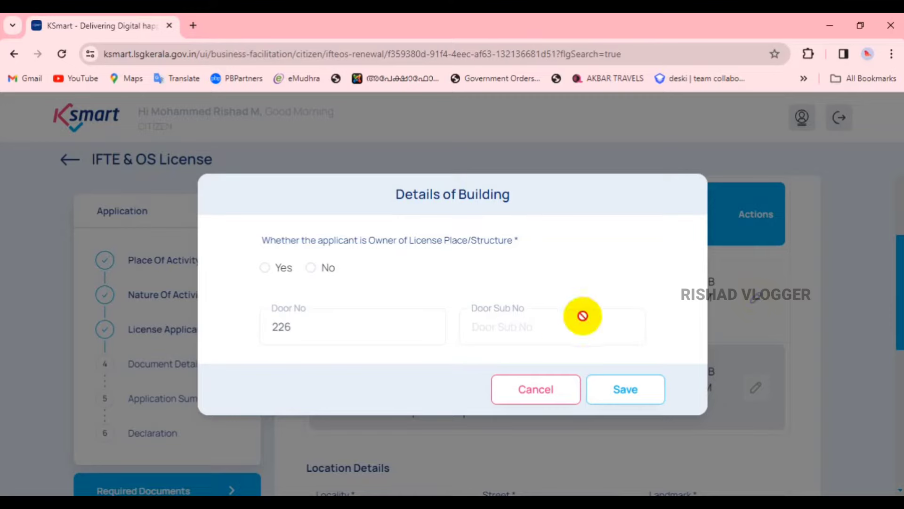
left_click_drag(260, 238, 586, 232)
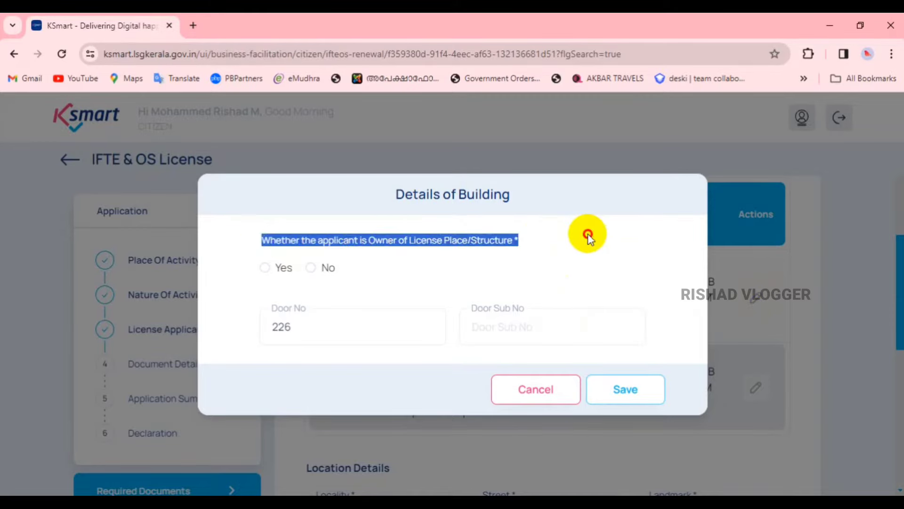
left_click(589, 234)
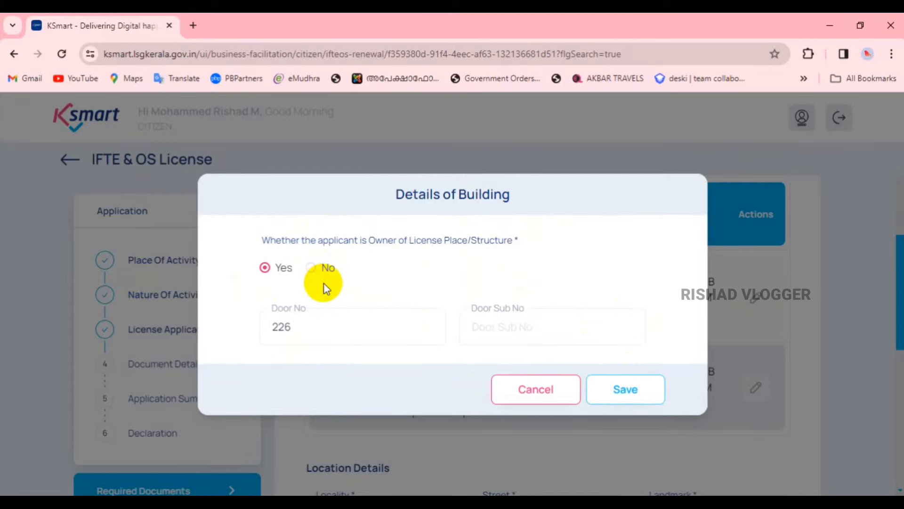
Step: Mark the applicant as not the owner of the license place and set the ownership type to Rent
left_click(311, 268)
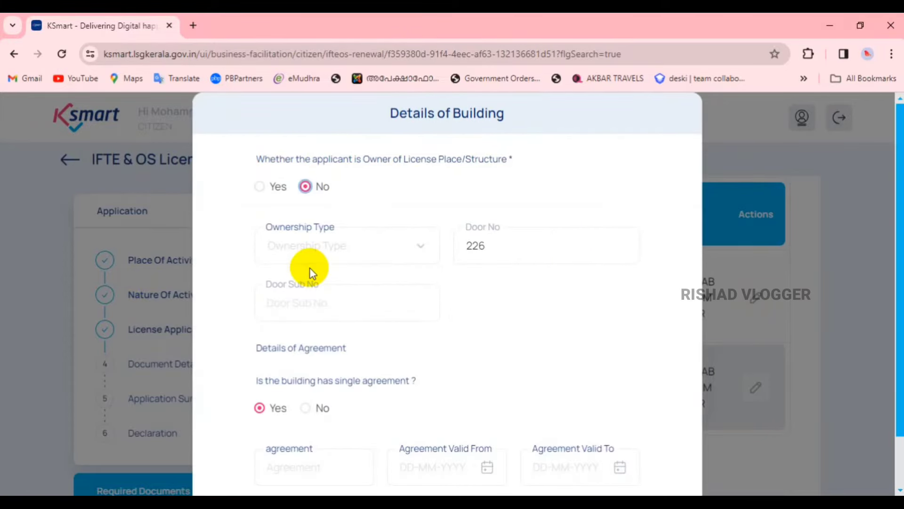
left_click_drag(259, 228, 384, 216)
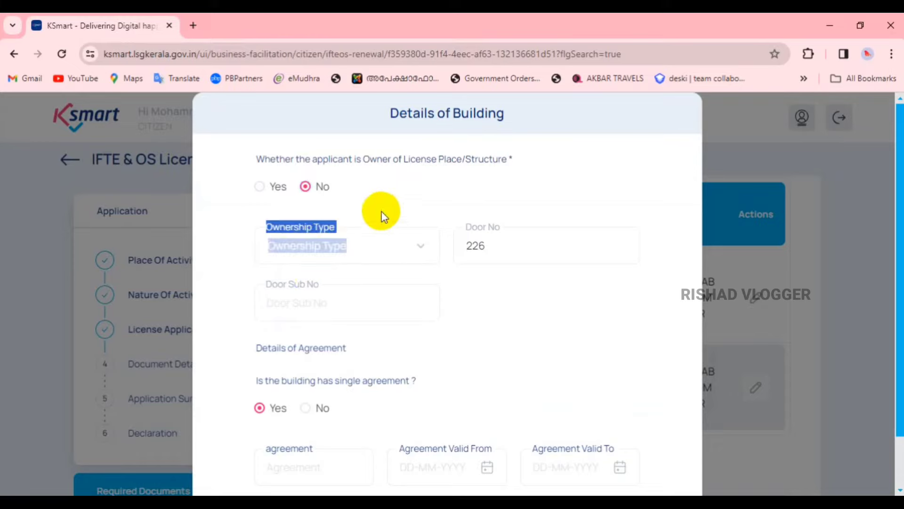
left_click(382, 246)
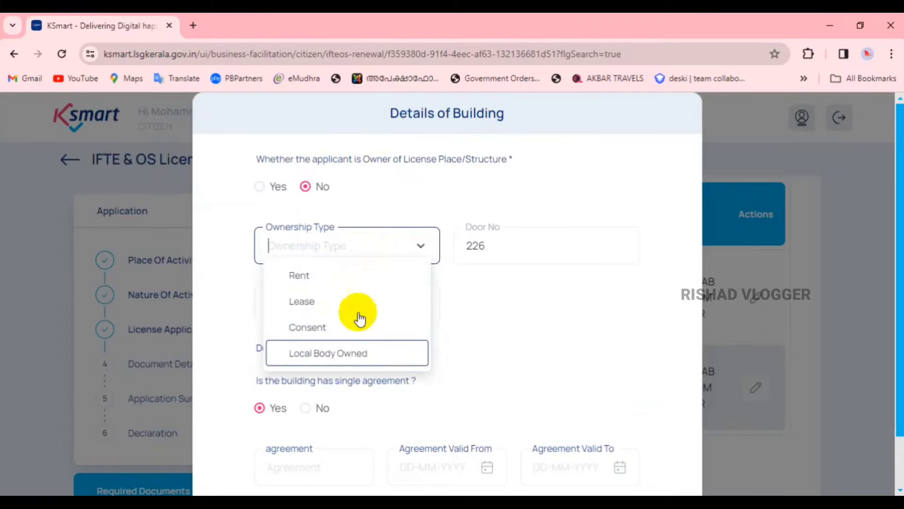
left_click(342, 277)
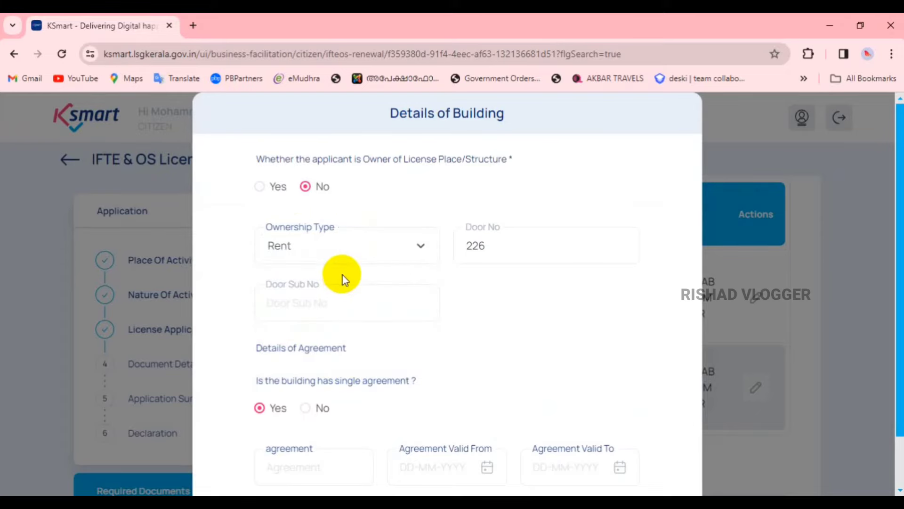
Step: Examine the Details of Agreement part of the building form, including the single agreement question, agreement field and validity dates
scroll(343, 276, "down", 2)
left_click_drag(263, 291, 370, 297)
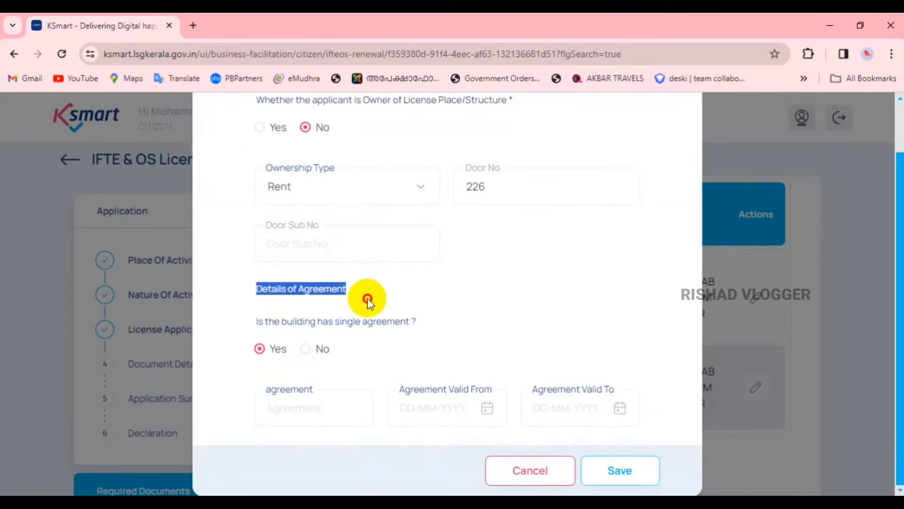
left_click(424, 303)
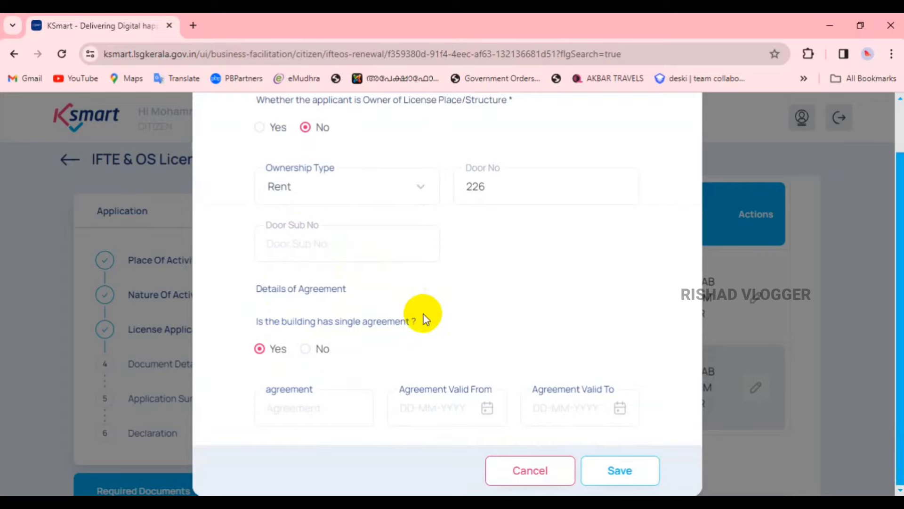
left_click(308, 408)
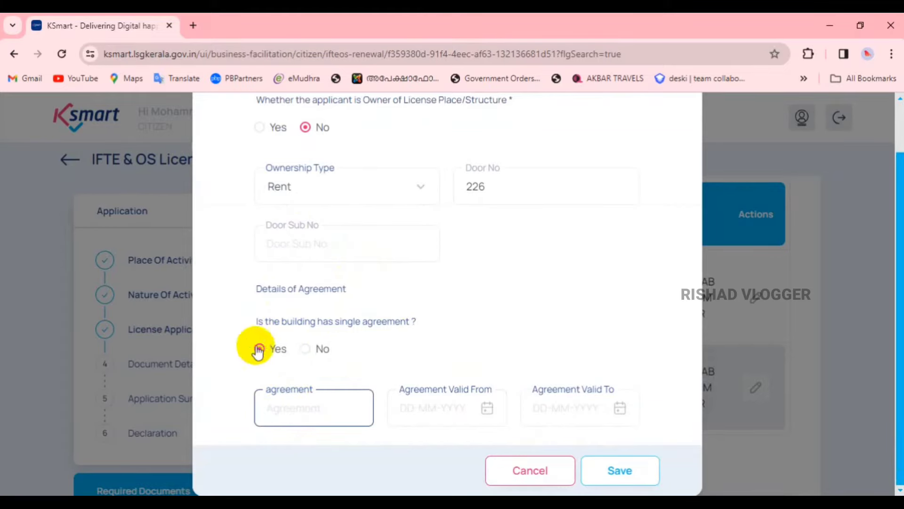
left_click_drag(254, 322, 442, 319)
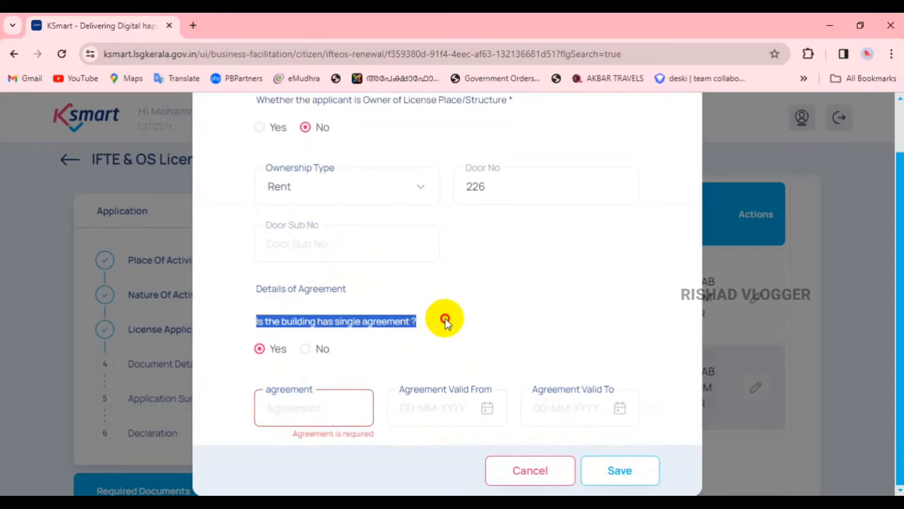
left_click(447, 324)
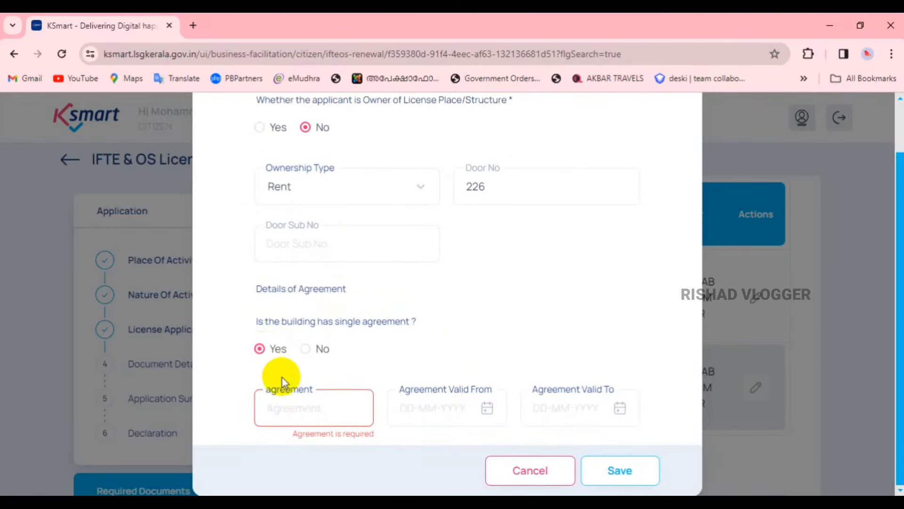
left_click_drag(430, 370, 472, 355)
left_click(470, 360)
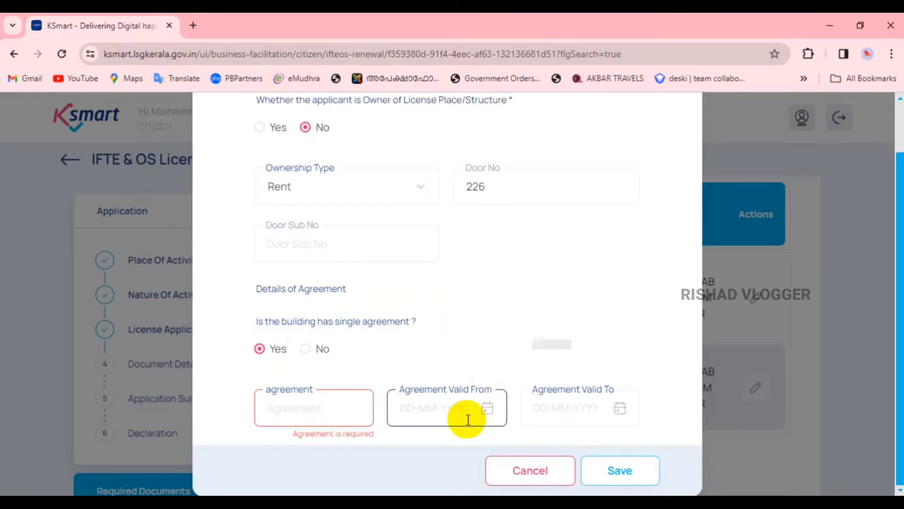
Step: Set the applicant as owner of the license place/structure for door 226 and save the building details
scroll(355, 346, "up", 2)
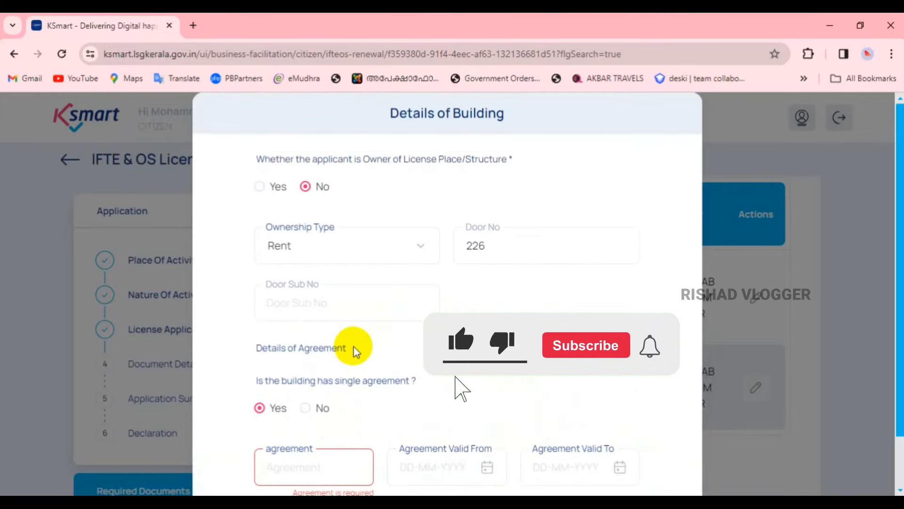
left_click(261, 186)
left_click(621, 394)
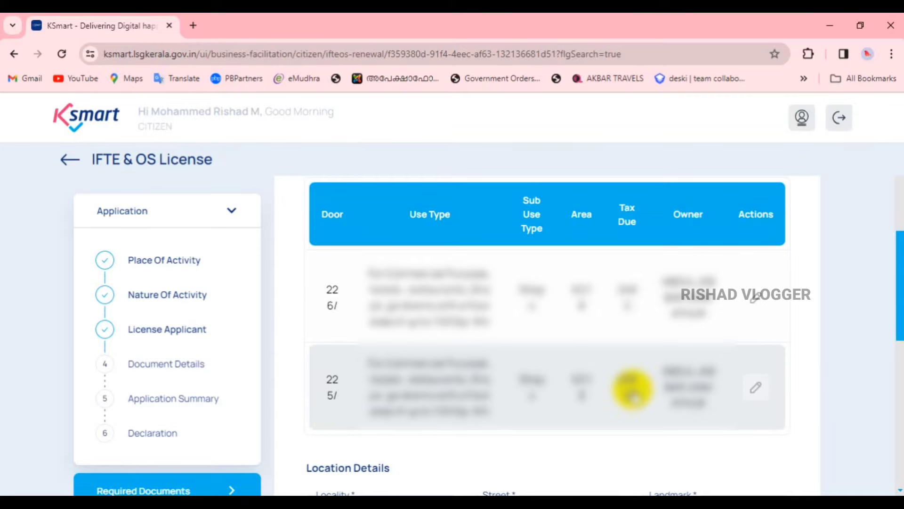
Step: Go past the location details, expand the Nature of Activity section and check its business sector, type and subtype
scroll(627, 382, "down", 5)
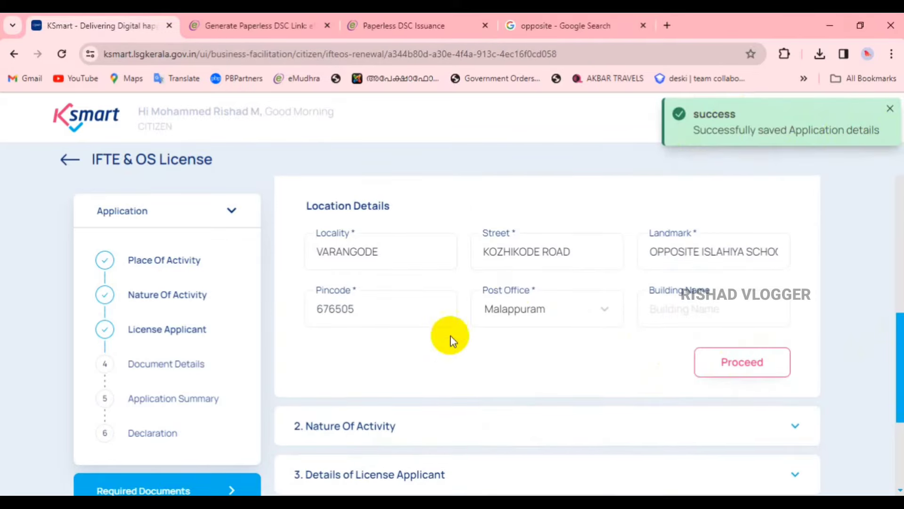
scroll(455, 344, "down", 3)
left_click(431, 264)
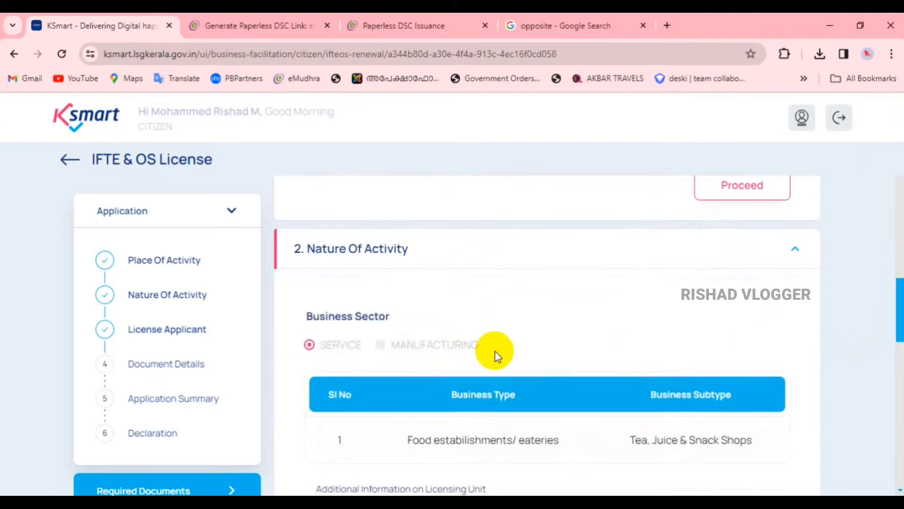
scroll(494, 355, "down", 3)
left_click(542, 366)
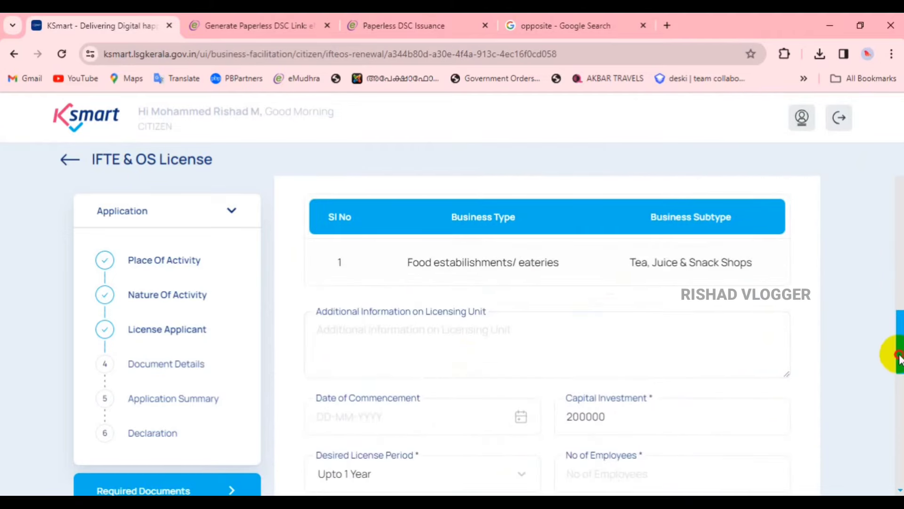
left_click_drag(900, 358, 900, 347)
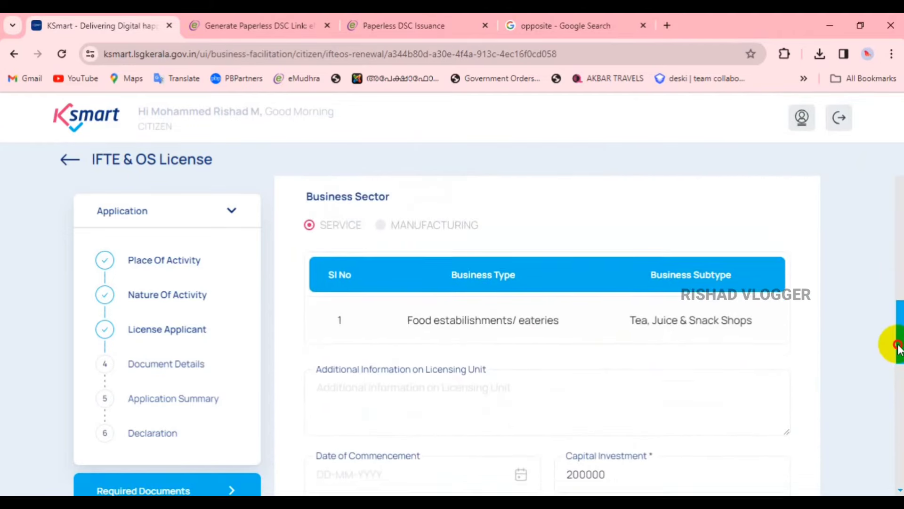
left_click_drag(413, 320, 791, 319)
left_click(791, 319)
Step: Set the desired license period to Upto 5 Year and activate the number of employees field
scroll(604, 372, "down", 4)
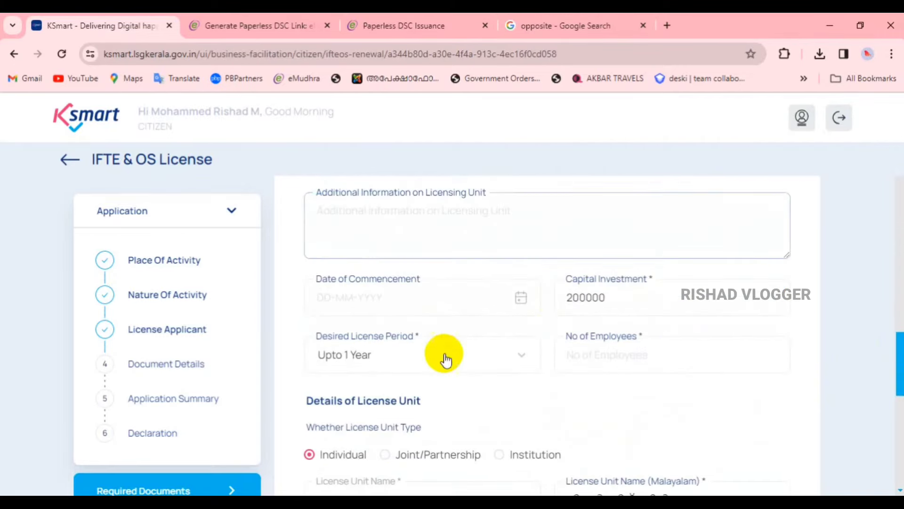
left_click(405, 362)
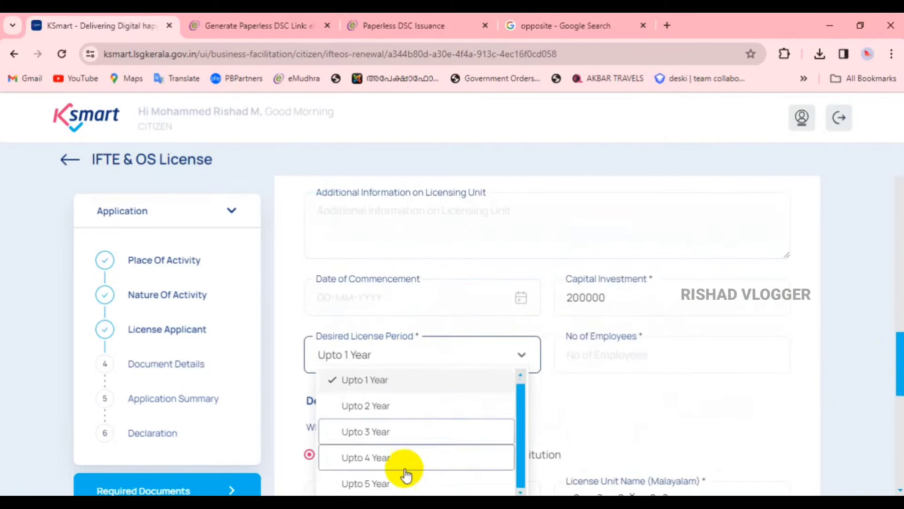
left_click(391, 480)
left_click(619, 363)
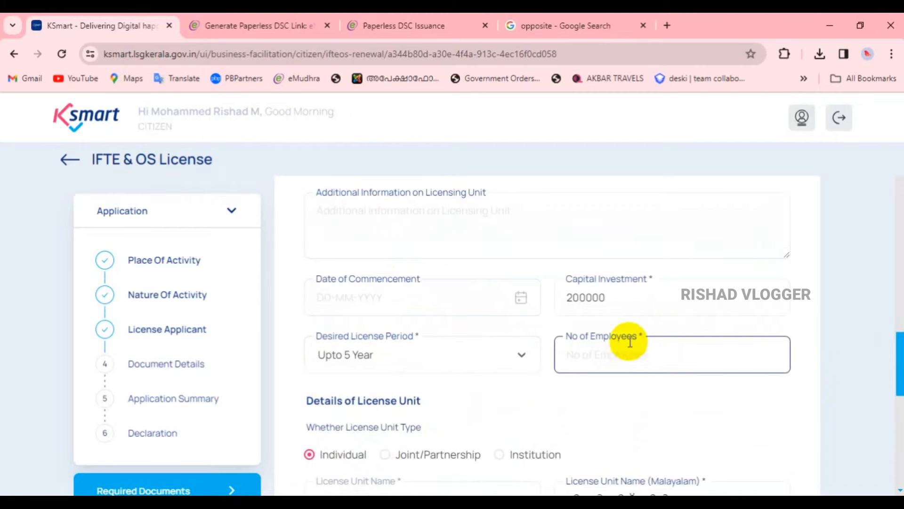
Step: Review the license unit type, unit name, contact number and existing license validity dates in the Nature of Activity section
scroll(623, 356, "down", 4)
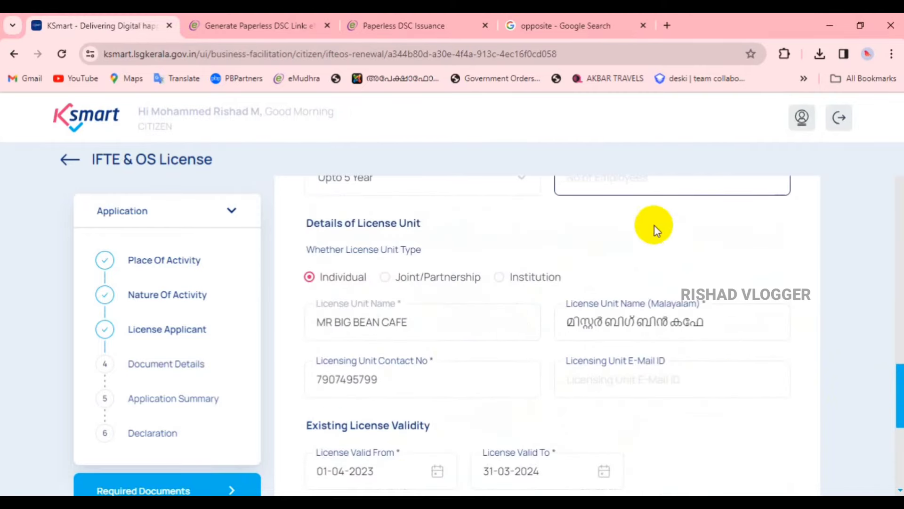
scroll(600, 256, "up", 4)
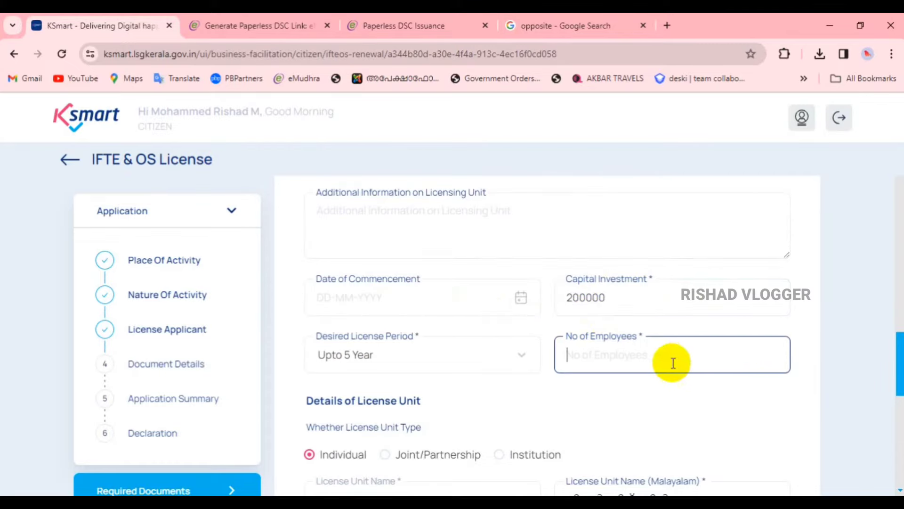
scroll(897, 348, "down", 4)
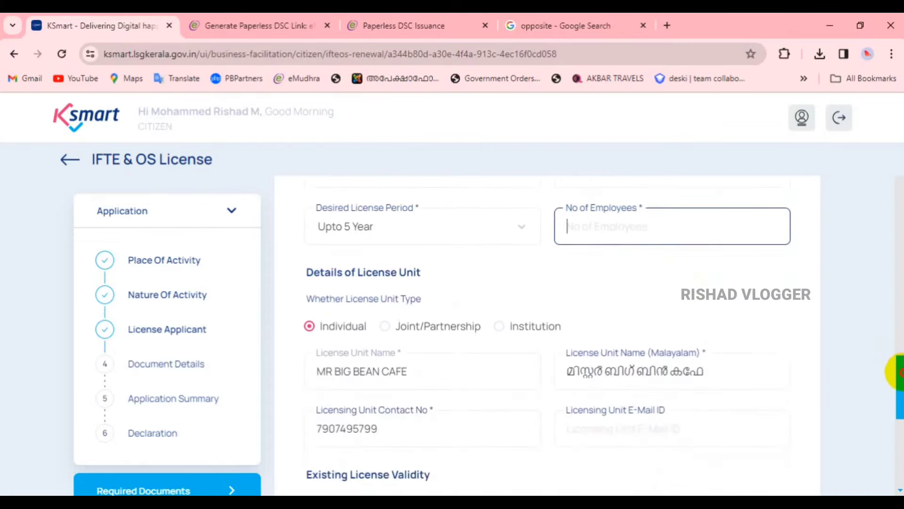
left_click_drag(308, 210, 440, 207)
left_click(441, 208)
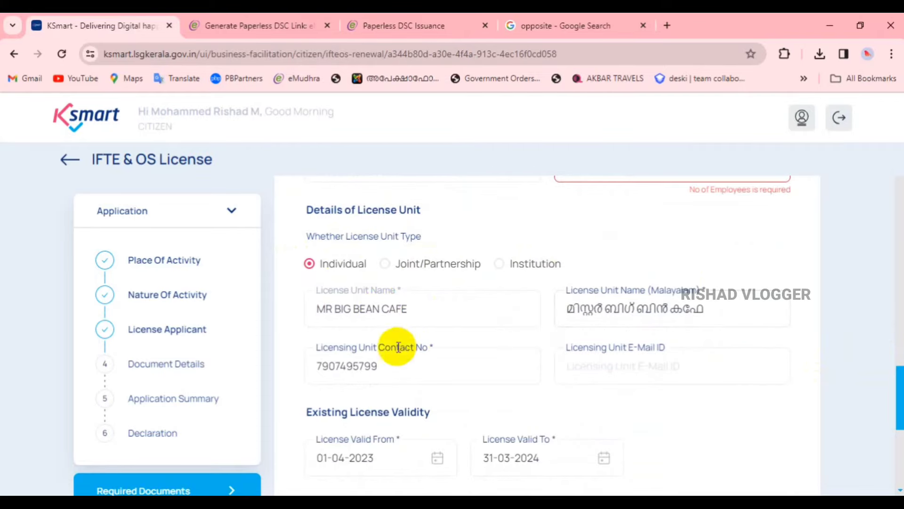
left_click(427, 374)
scroll(427, 375, "down", 3)
scroll(426, 373, "up", 3)
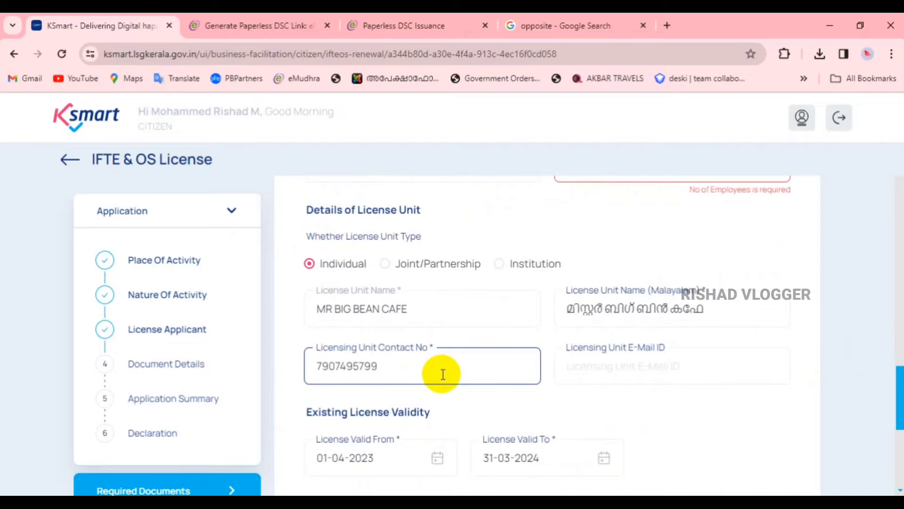
Step: Replace the licensing unit contact number with the new phone number
double_click(347, 366)
right_click(335, 360)
left_click(363, 145)
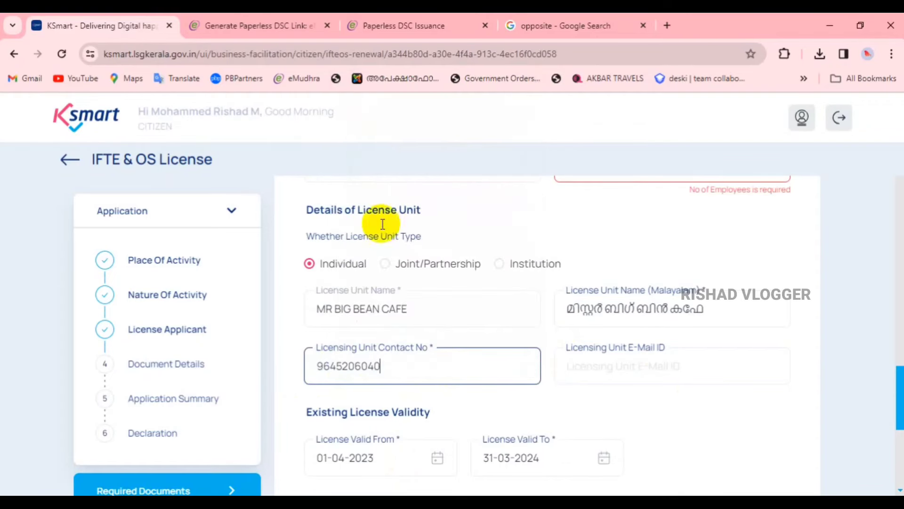
left_click(692, 403)
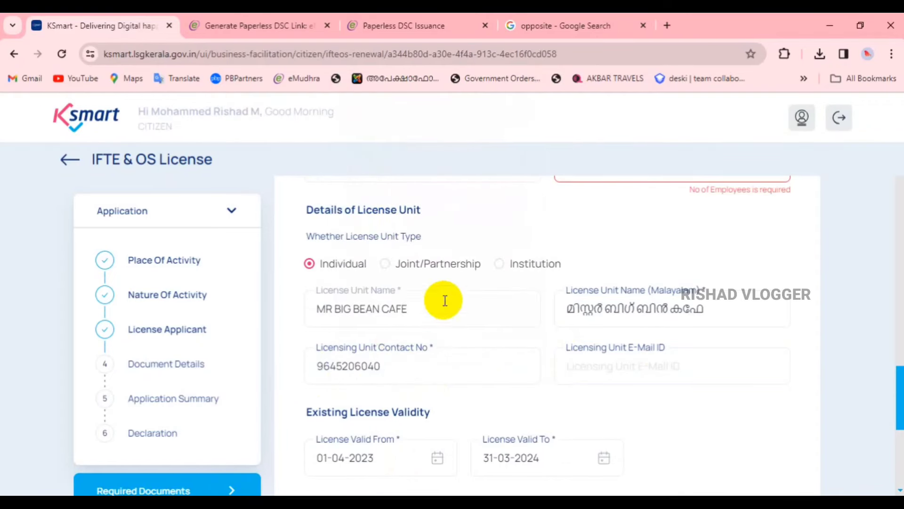
Step: Expand the Details of License Applicant section to show the applicant table and dismiss the message notification covering it
scroll(454, 317, "up", 3)
scroll(456, 339, "down", 5)
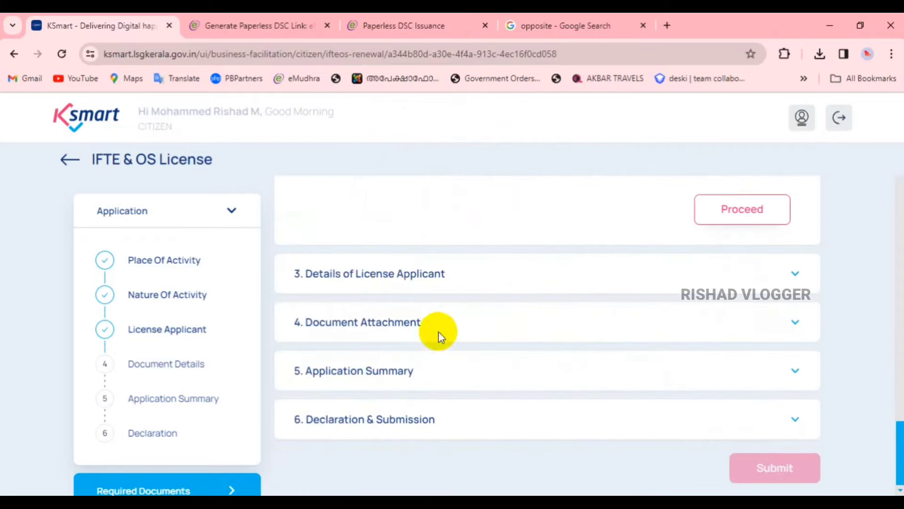
left_click(384, 282)
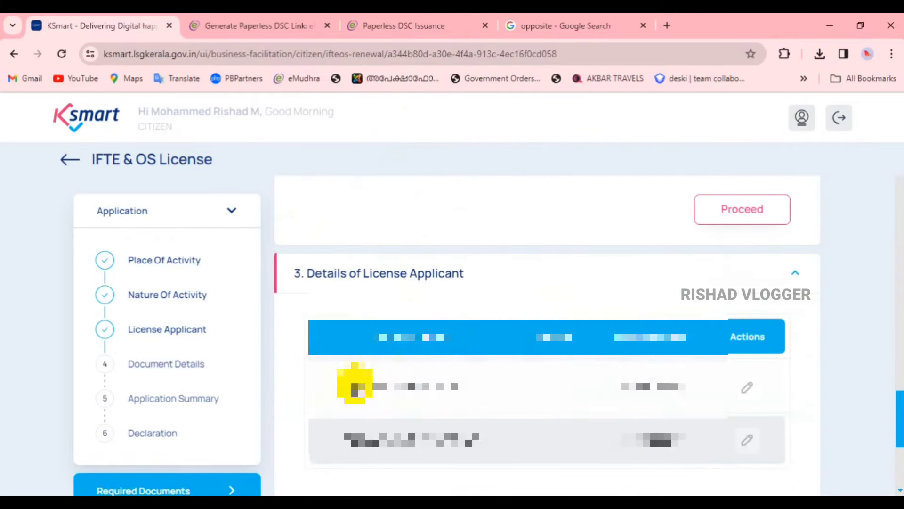
left_click_drag(897, 400, 895, 414)
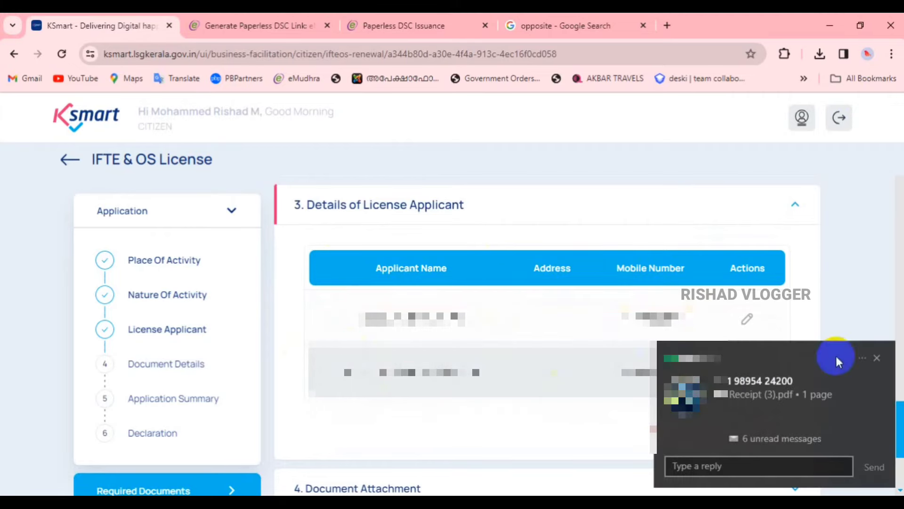
left_click(877, 358)
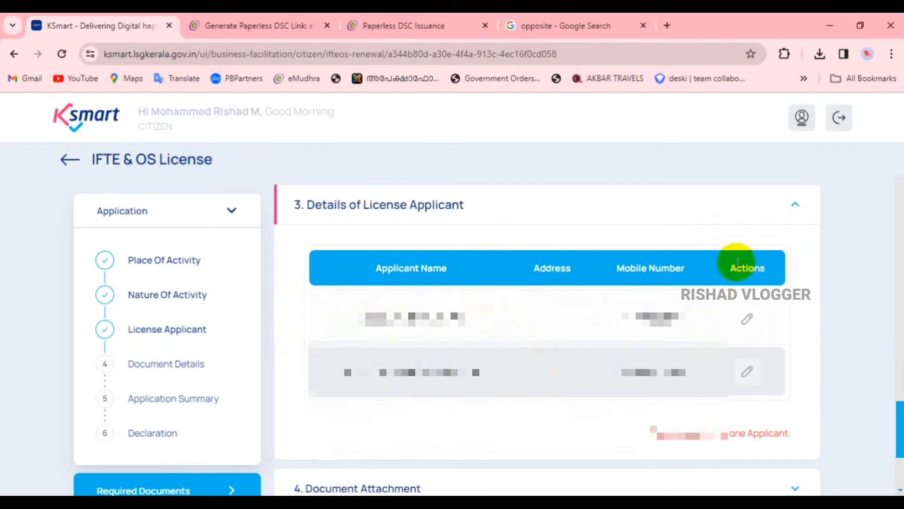
Step: Open the first license applicant's record, review the personal, address and contact details, and close it without saving
double_click(757, 264)
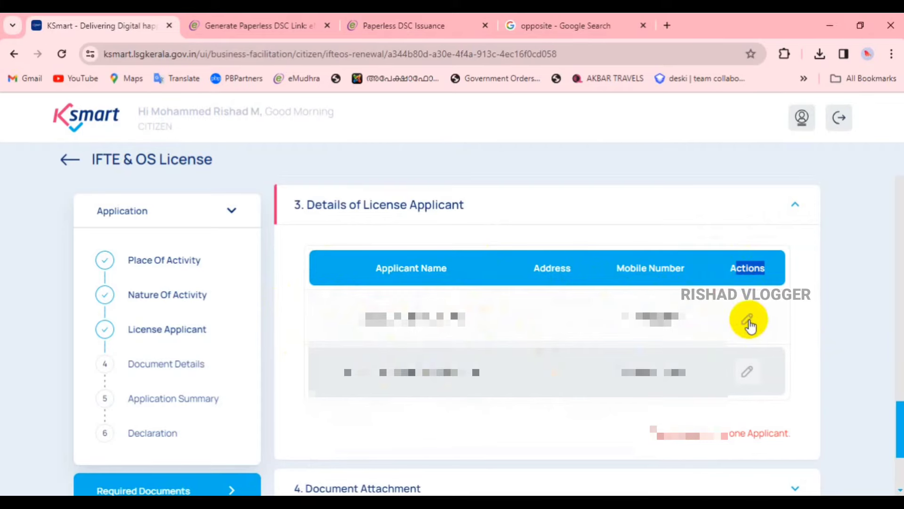
left_click(749, 322)
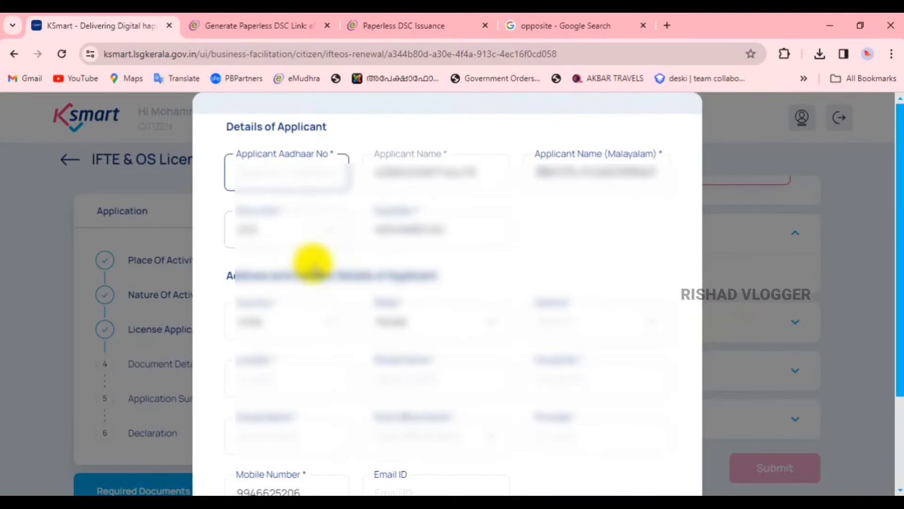
scroll(313, 262, "down", 3)
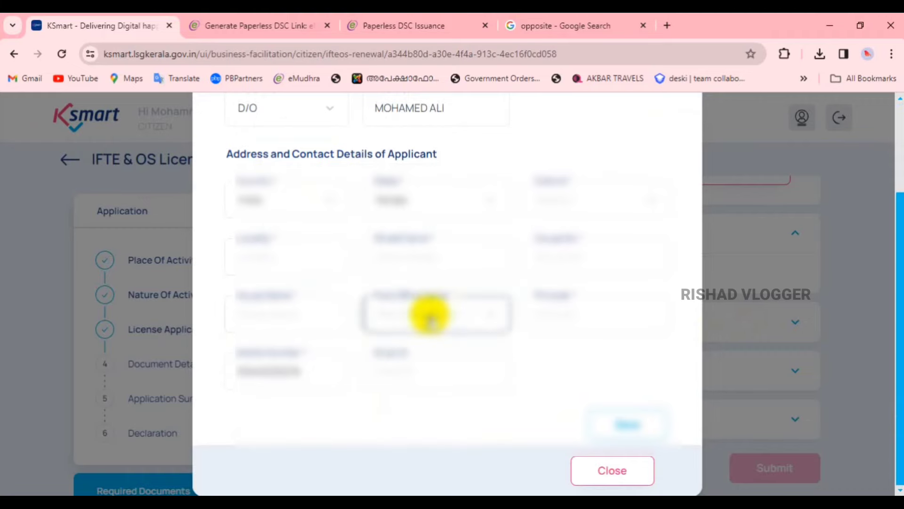
scroll(429, 315, "up", 3)
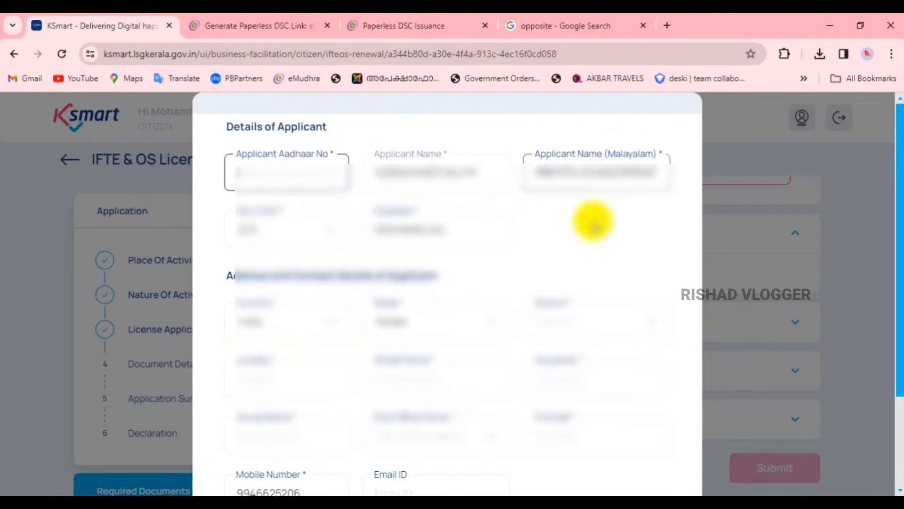
left_click_drag(204, 276, 396, 273)
scroll(397, 273, "down", 3)
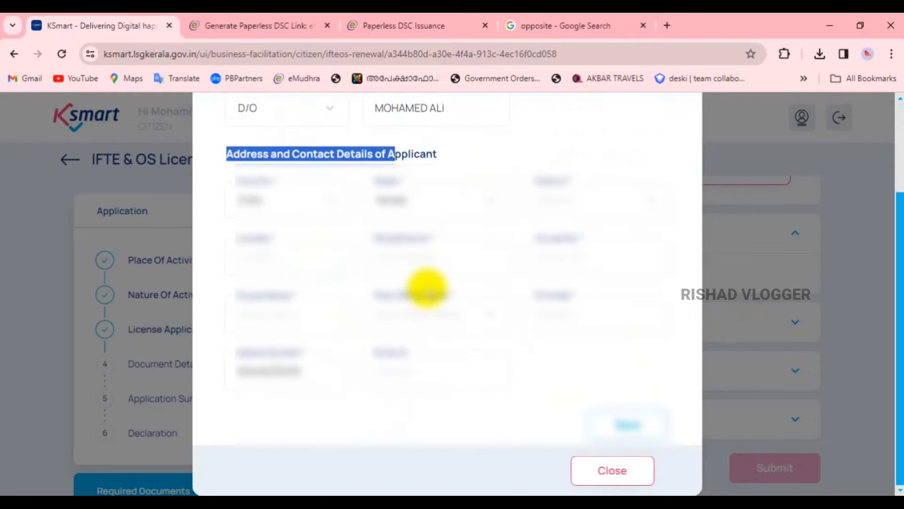
left_click(613, 471)
Step: Open the second license applicant's record, review its address and contact details, and close it without saving
left_click(748, 374)
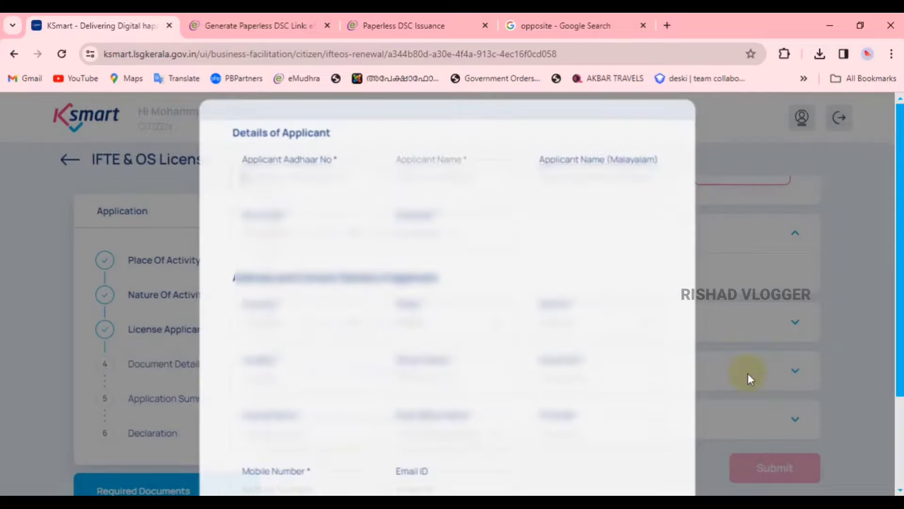
scroll(333, 258, "down", 3)
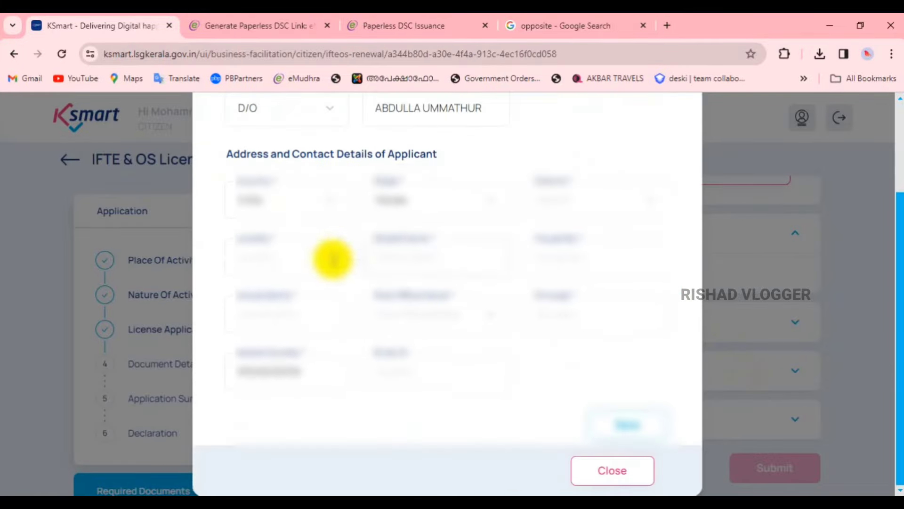
left_click(627, 476)
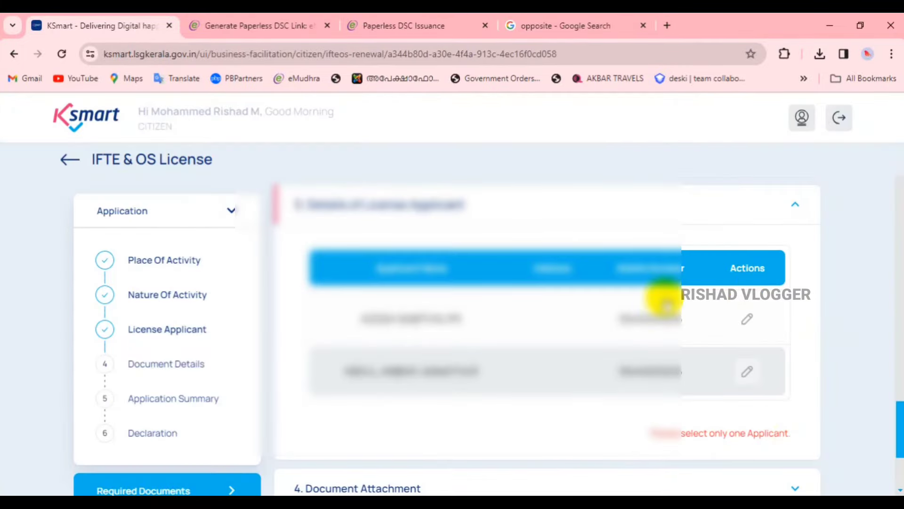
Step: Expand the Document Attachment section and examine which documents the renewal requires, including the full name of the truncated payment receipt entry
scroll(696, 404, "down", 3)
scroll(573, 355, "up", 4)
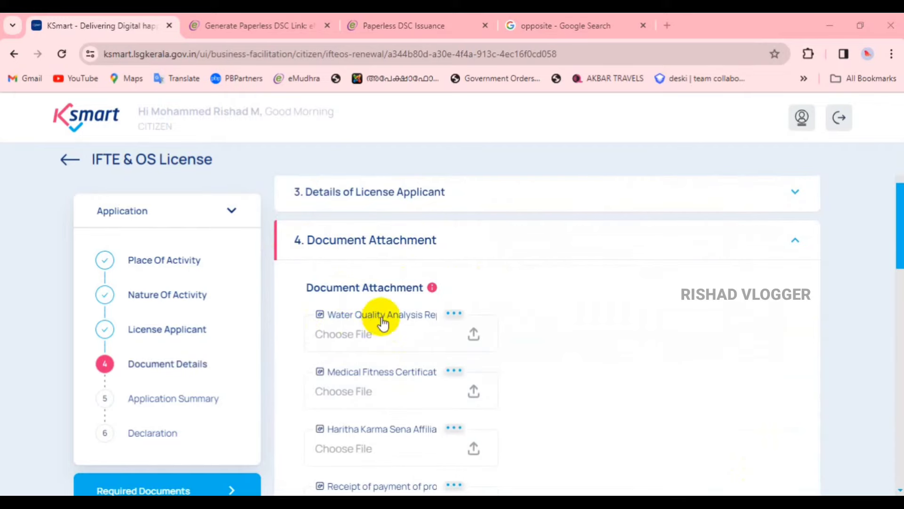
scroll(404, 381, "down", 4)
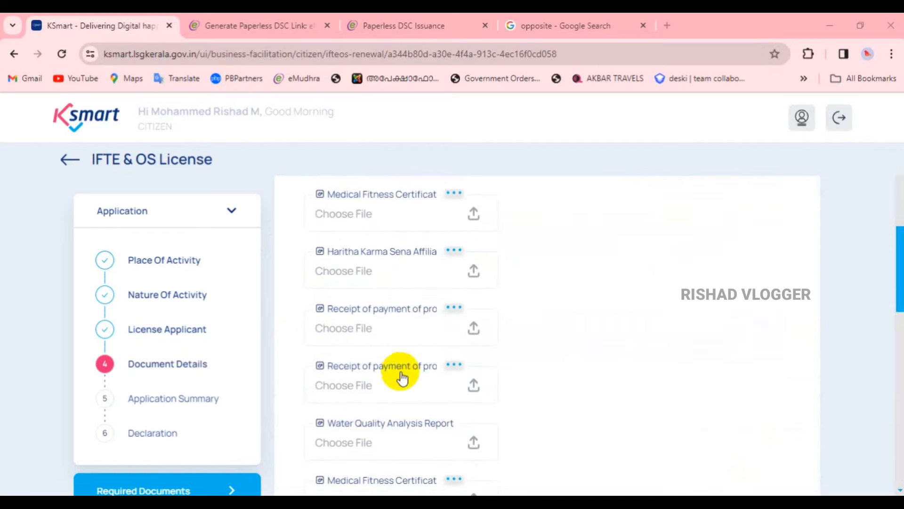
scroll(393, 360, "up", 4)
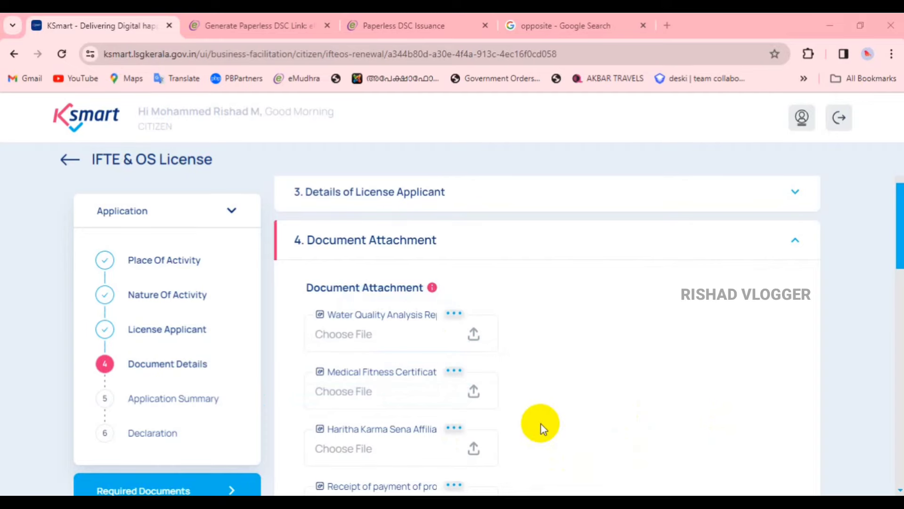
scroll(431, 375, "up", 3)
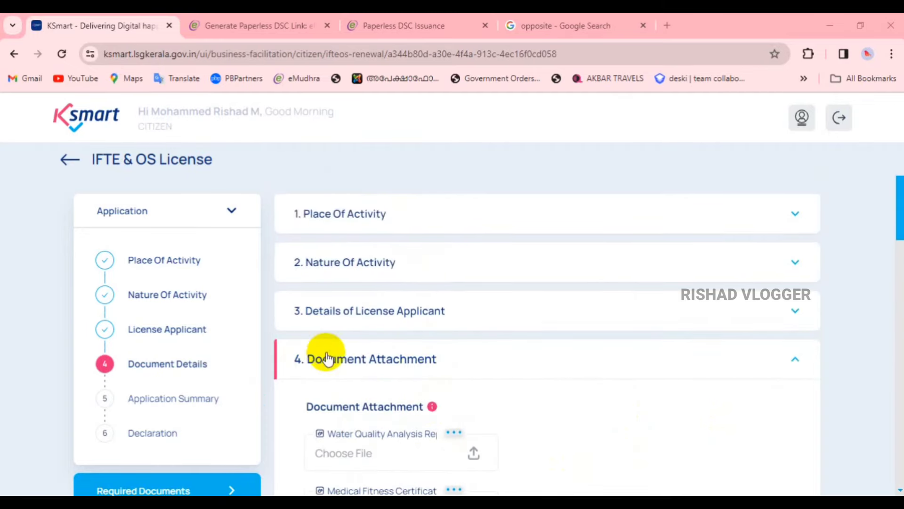
scroll(431, 370, "down", 3)
scroll(367, 297, "down", 3)
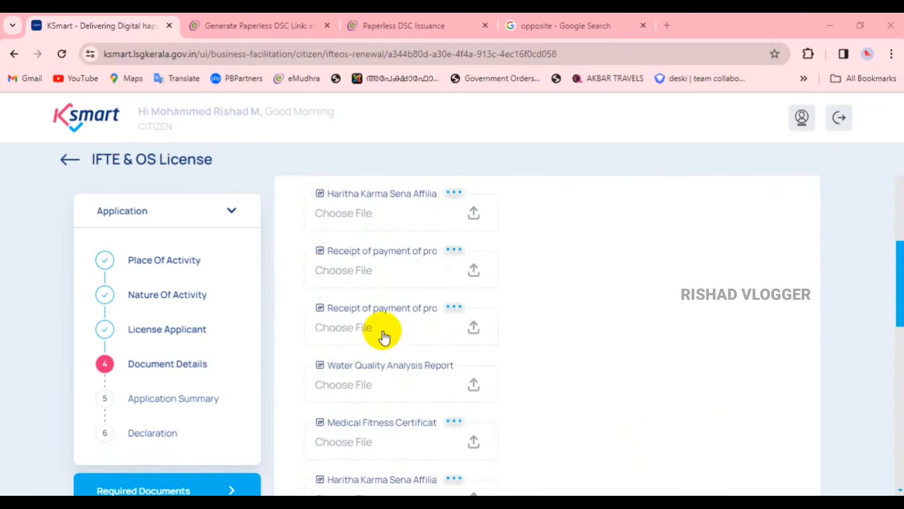
scroll(384, 336, "down", 6)
scroll(374, 367, "up", 9)
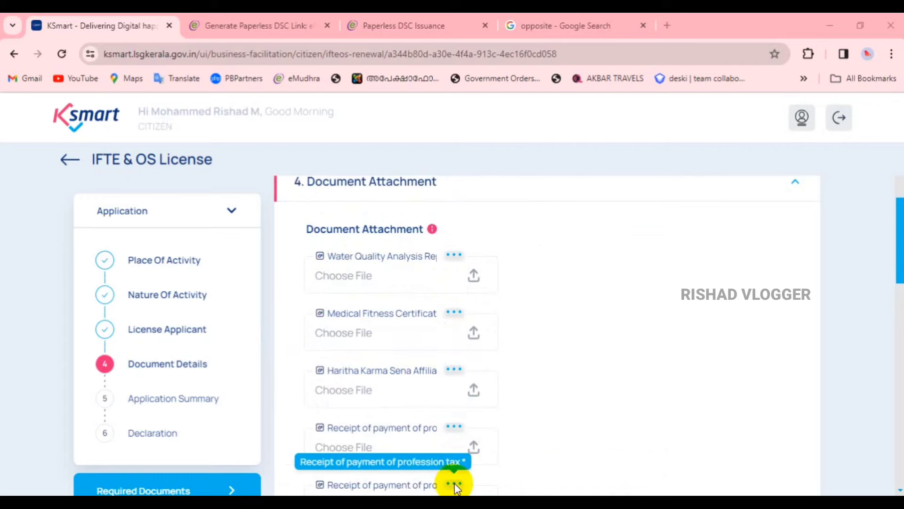
scroll(440, 452, "down", 3)
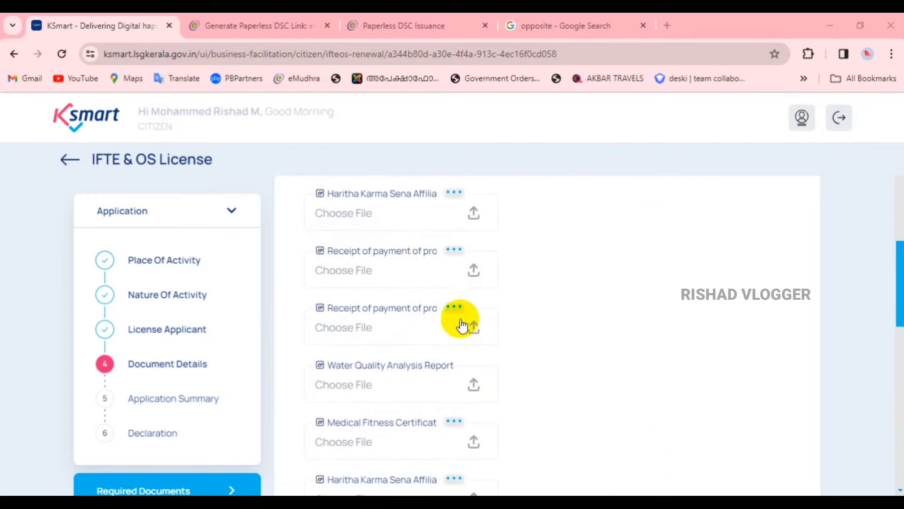